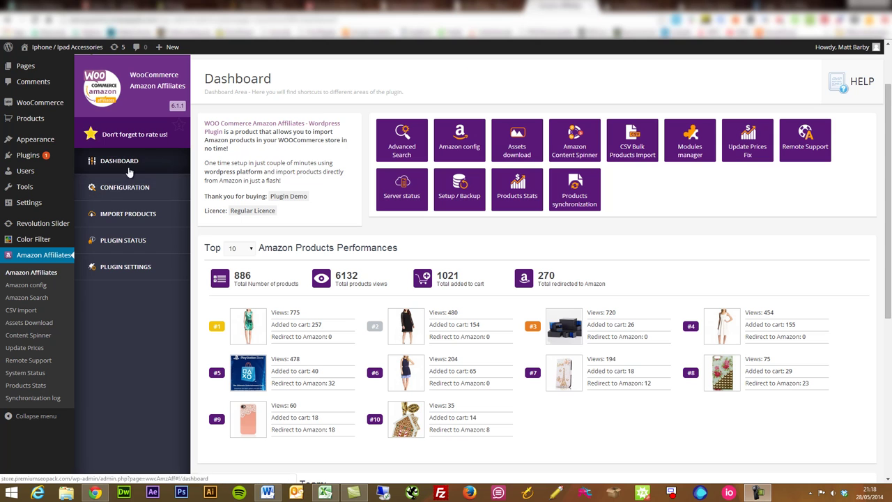
# Open the plugin's Amazon configuration and review the Amazon locations options, access key fields and affiliate ID settings
pyautogui.click(124, 188)
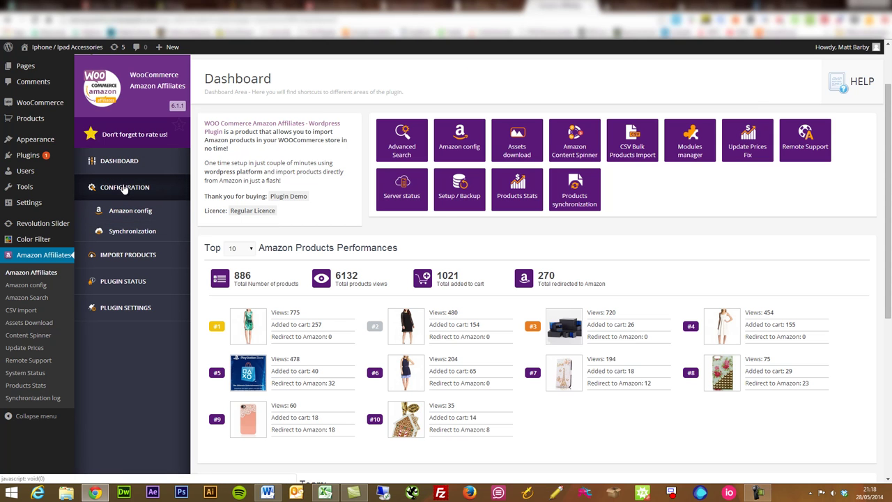
pyautogui.click(140, 213)
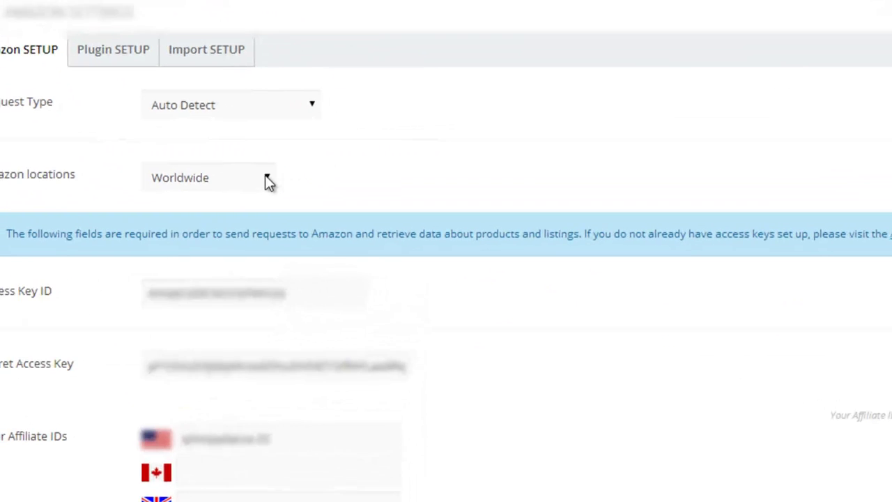
pyautogui.click(355, 215)
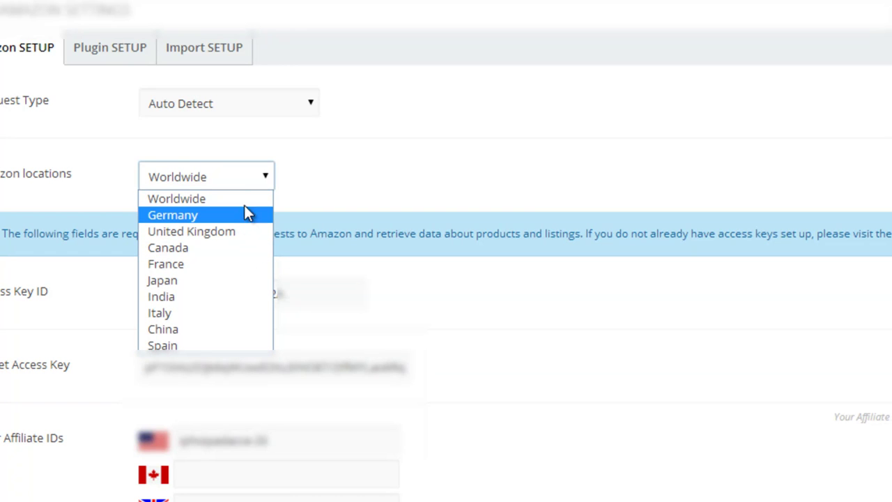
pyautogui.click(264, 176)
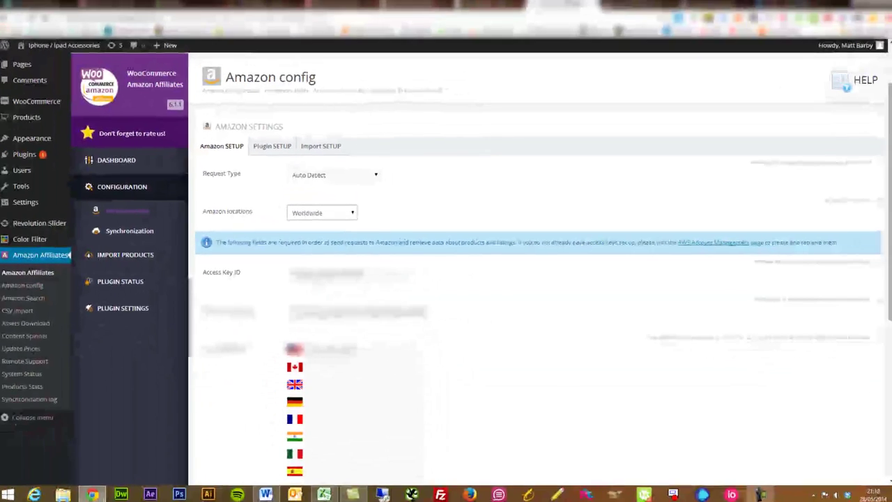
pyautogui.scroll(-1, 884, 173)
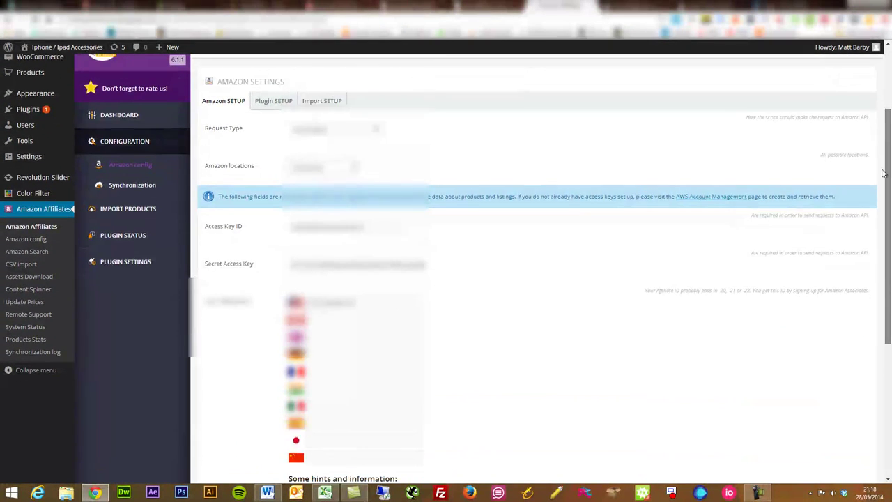
pyautogui.scroll(-3, 879, 202)
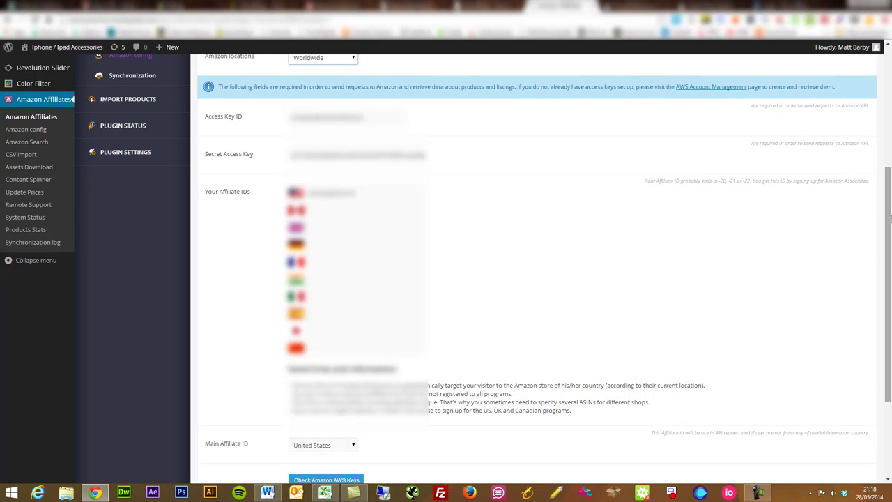
pyautogui.moveTo(884, 210); pyautogui.dragTo(885, 112)
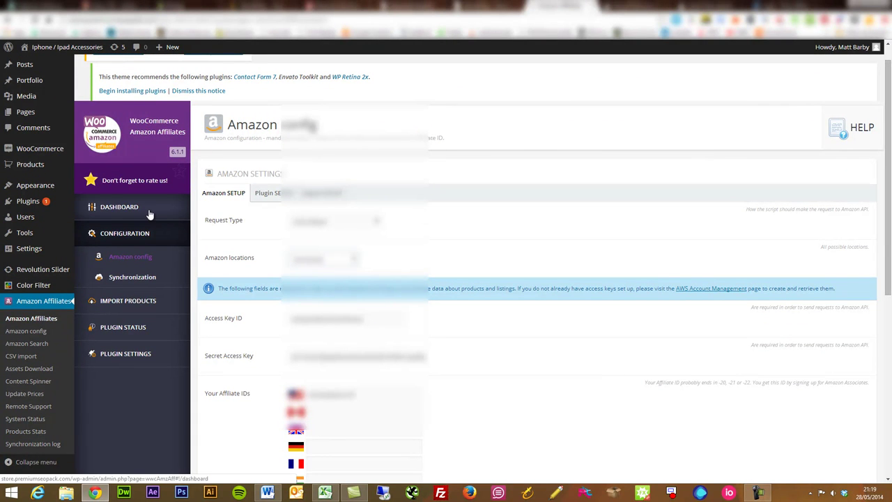
# Search the Home Garden category for "shovel" with Advanced Search and show page 5 of the results
pyautogui.click(135, 312)
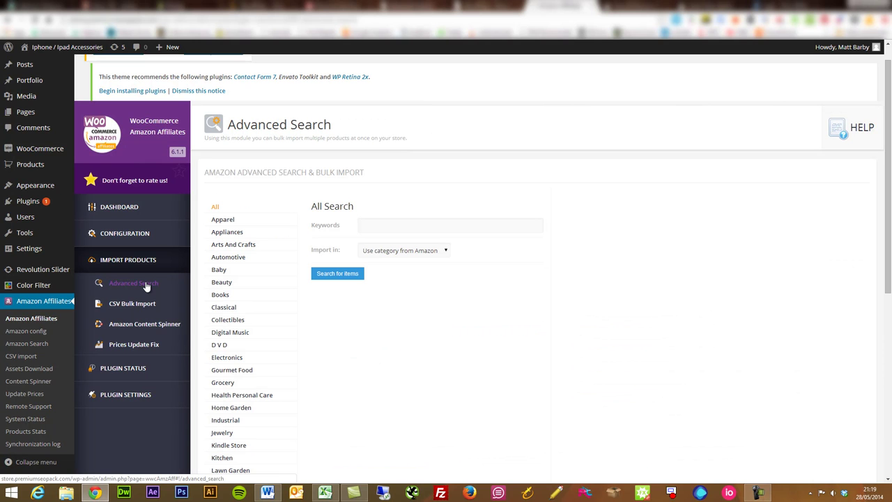
pyautogui.rightClick(302, 324)
pyautogui.click(673, 298)
pyautogui.scroll(-3, 877, 244)
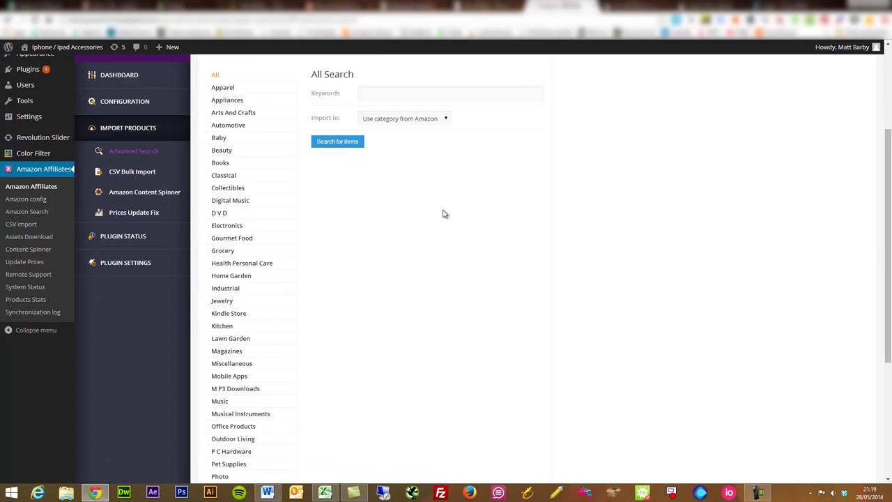
pyautogui.click(228, 279)
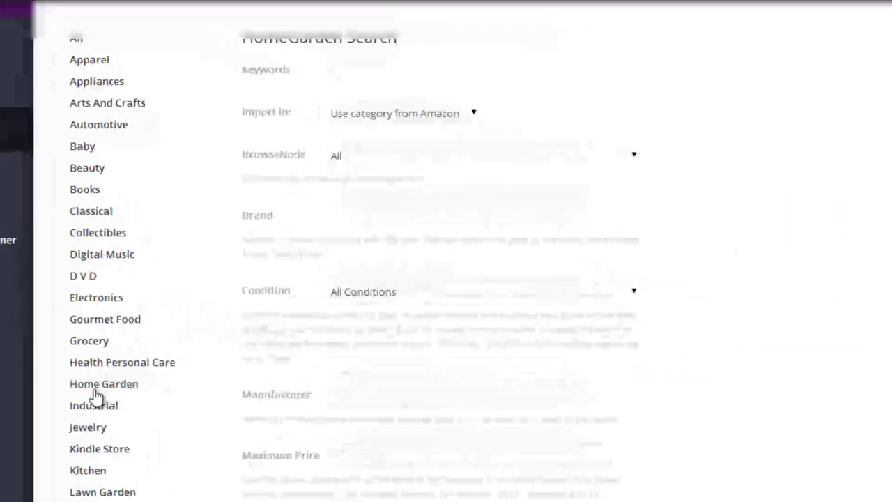
pyautogui.click(507, 63)
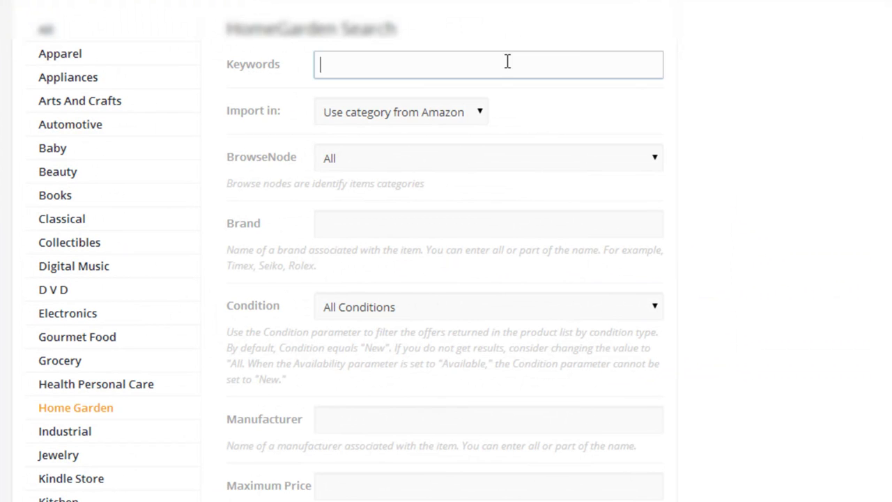
pyautogui.scroll(2, 573, 297)
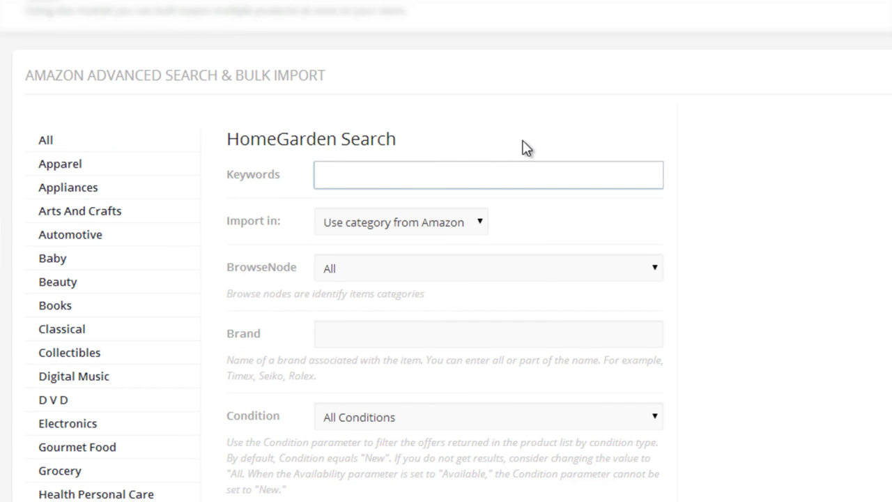
pyautogui.press('Return')
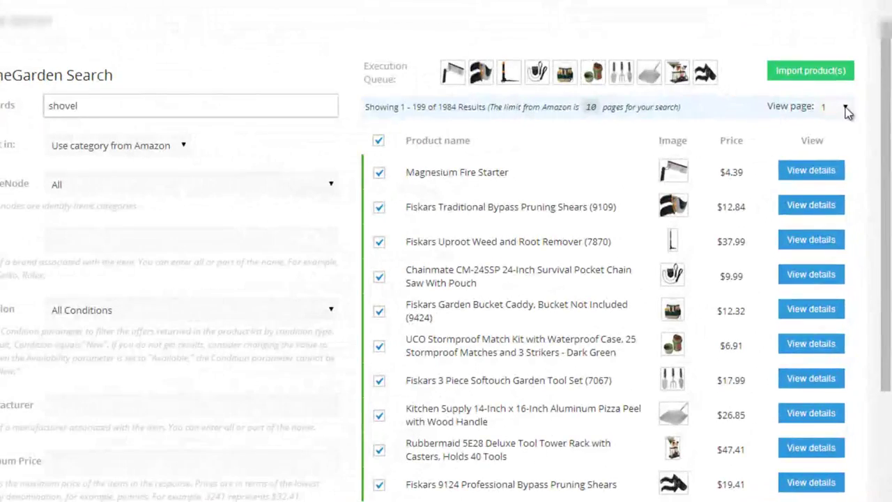
pyautogui.click(864, 153)
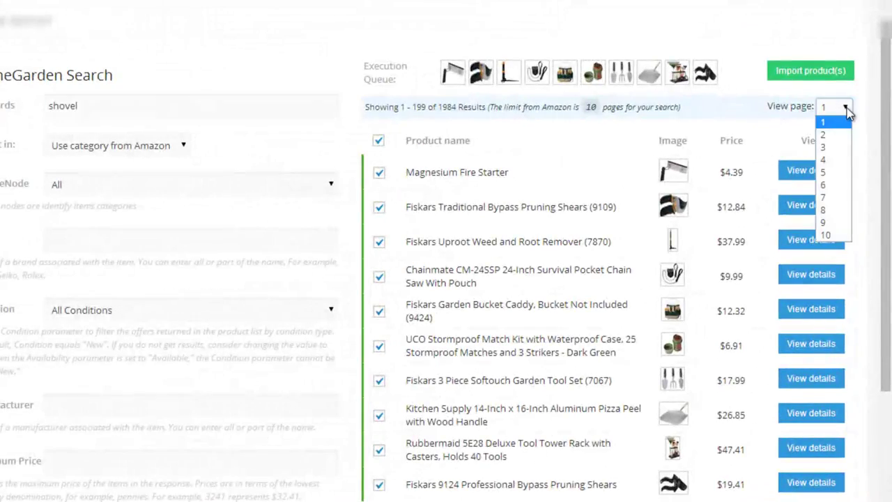
pyautogui.click(823, 172)
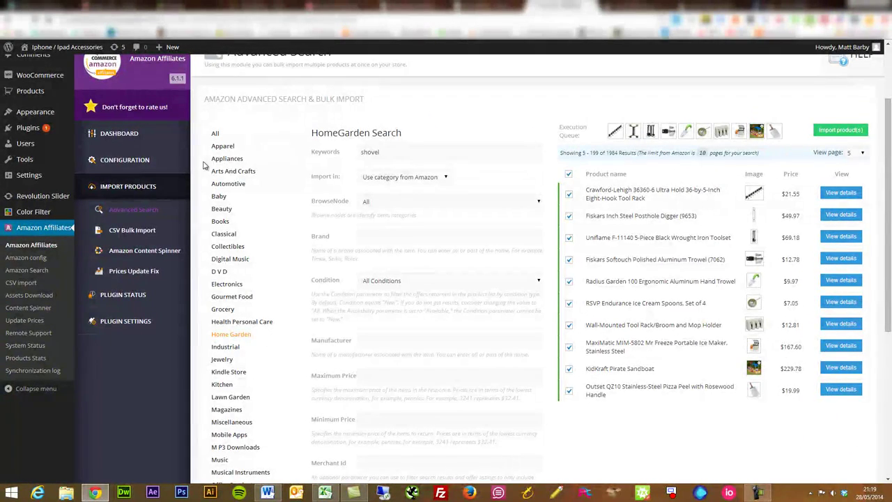
# Search all Amazon categories for "mp3"
pyautogui.click(215, 133)
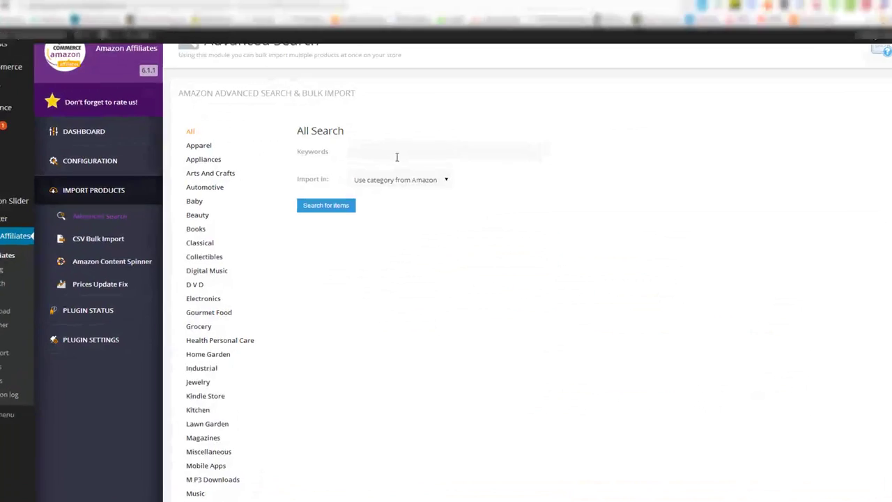
pyautogui.click(397, 157)
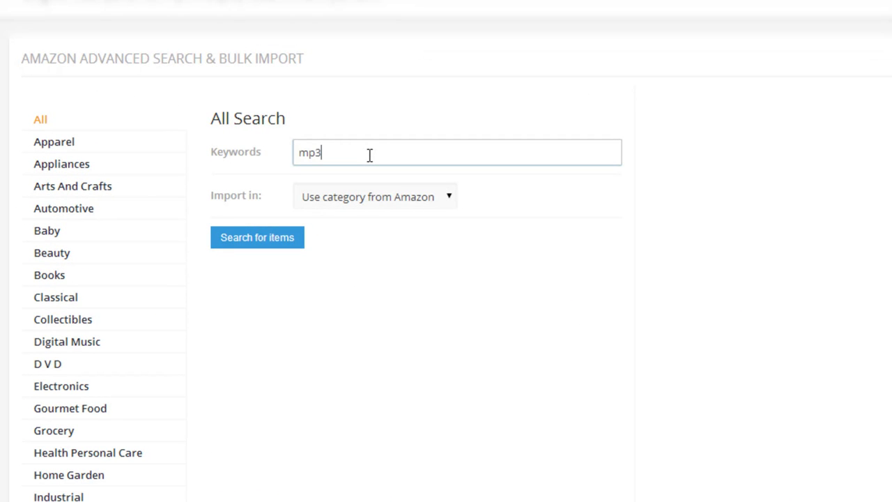
pyautogui.write('mp3')
pyautogui.press('Return')
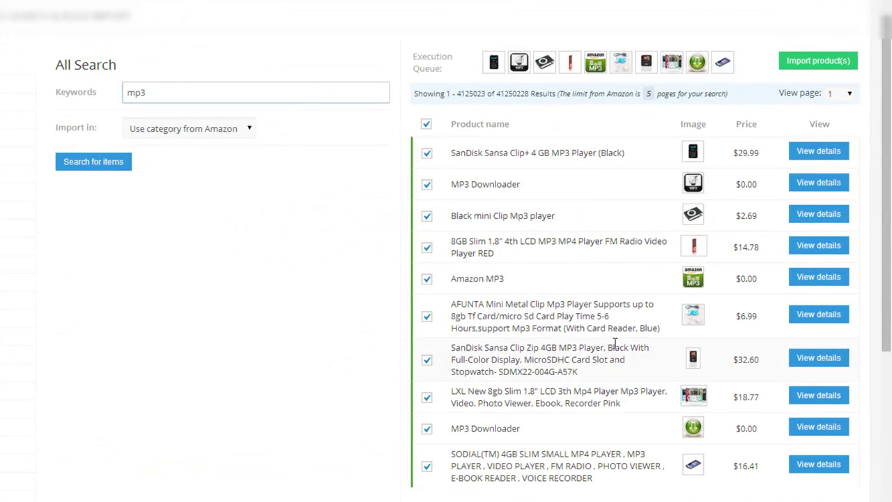
# Import only the SanDisk Sansa Clip+ 4 GB, Black mini Clip and SanDisk Sansa Clip Zip 4GB players from the results
pyautogui.click(426, 123)
pyautogui.click(427, 157)
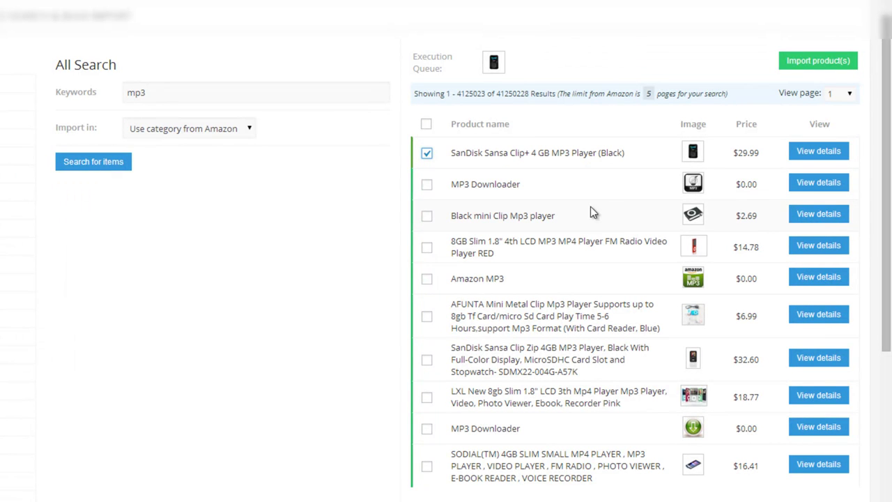
pyautogui.click(427, 217)
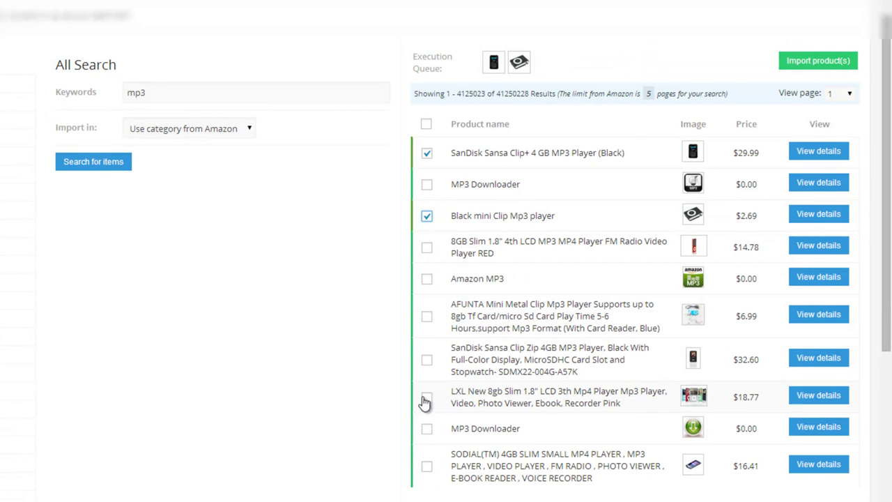
pyautogui.click(427, 361)
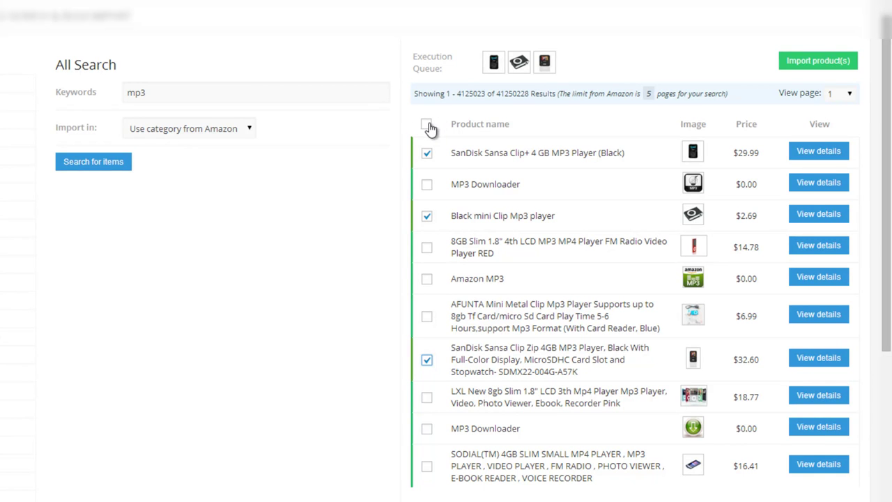
pyautogui.click(823, 63)
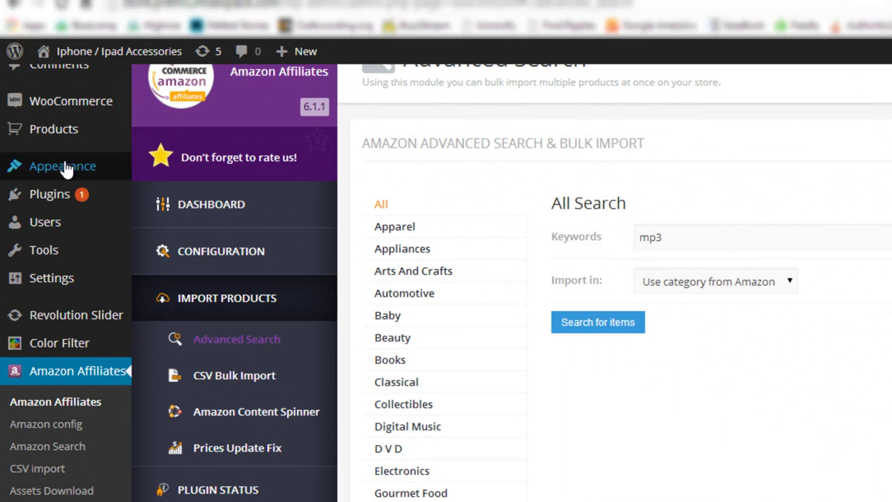
# Open the store's Products list in a new browser tab and switch to it
pyautogui.moveTo(89, 132)
pyautogui.rightClick(175, 134)
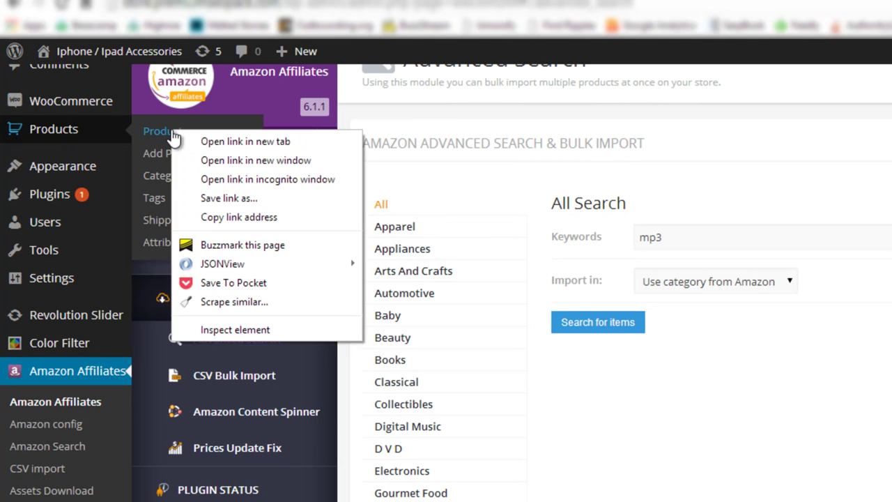
pyautogui.click(189, 142)
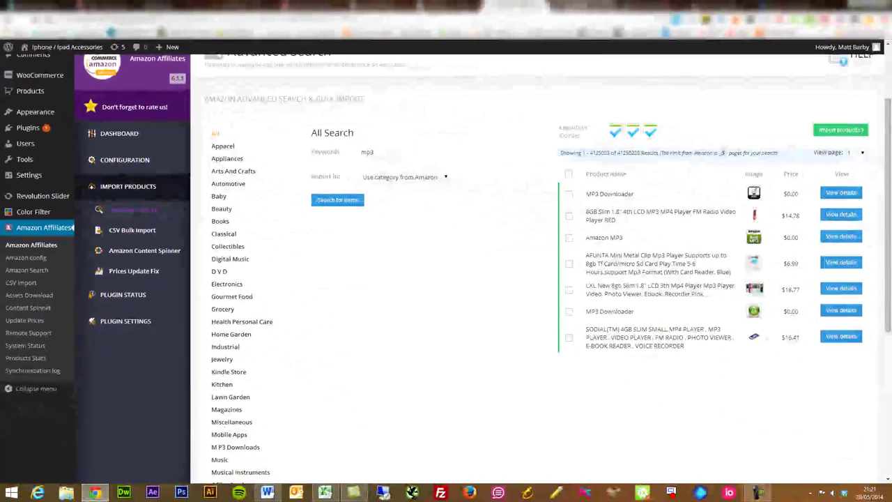
pyautogui.click(583, 10)
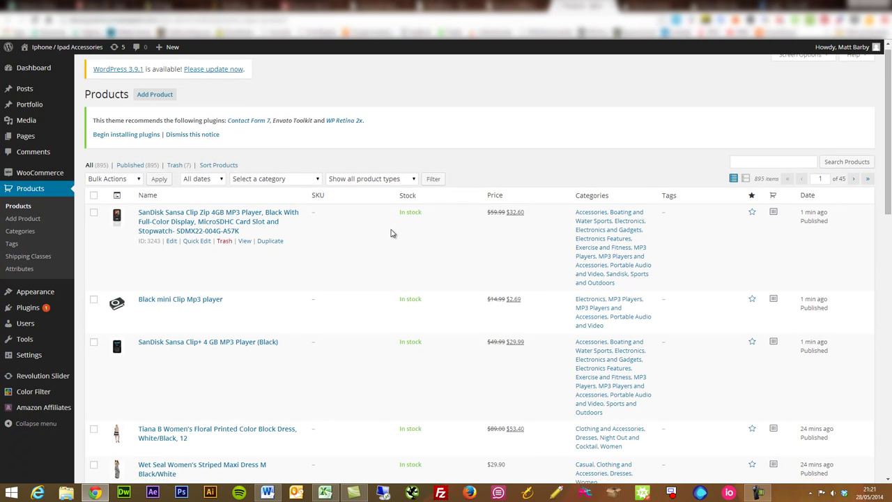
# Open the imported SanDisk Sansa Clip Zip product for editing in a new tab and review its description and product data
pyautogui.scroll(-1, 391, 229)
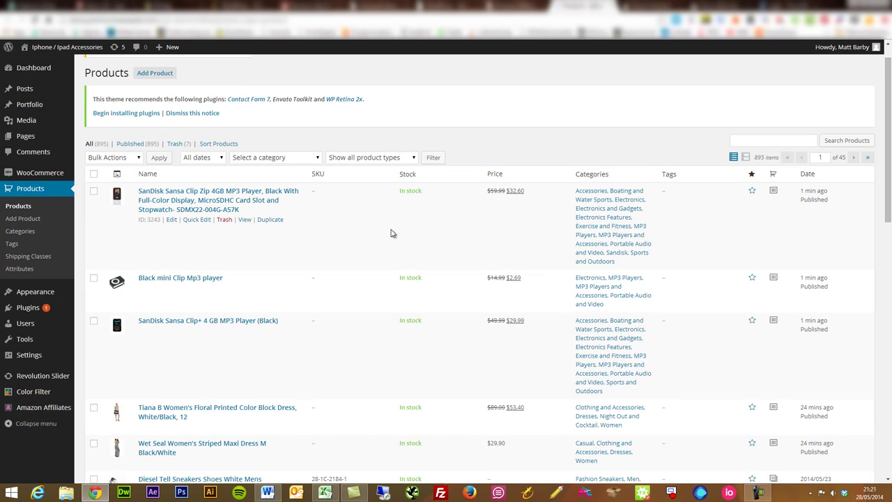
pyautogui.rightClick(229, 207)
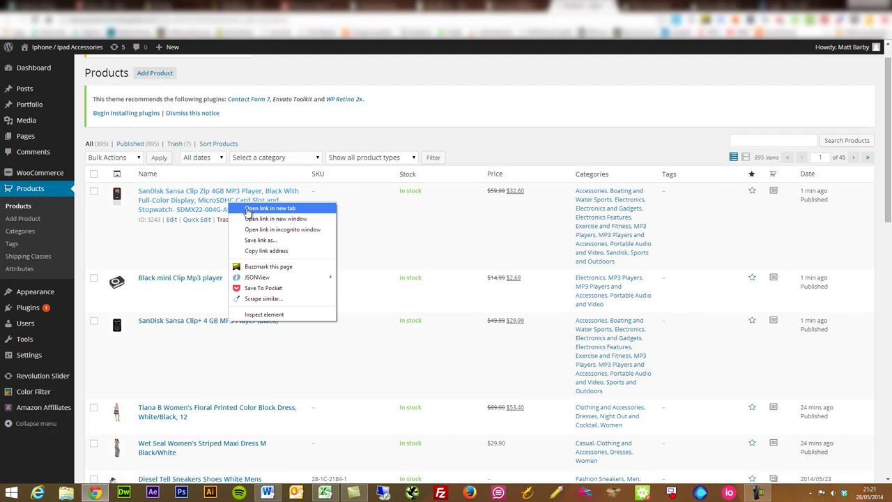
pyautogui.click(248, 209)
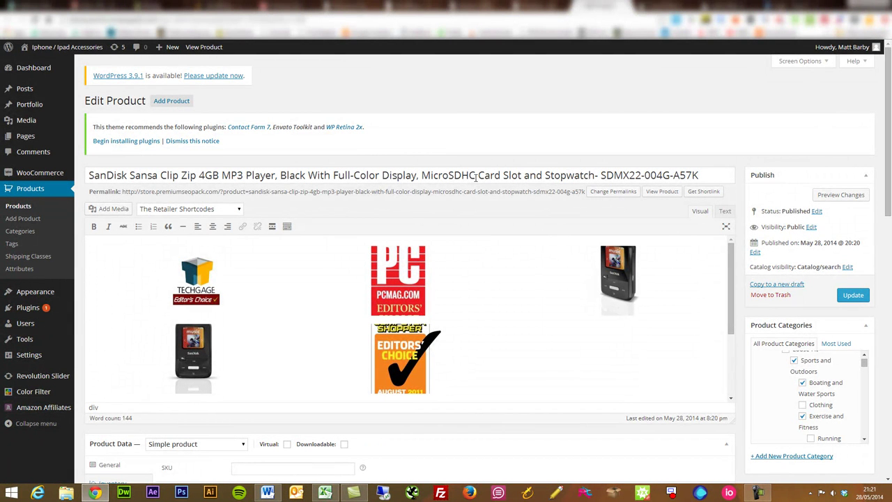
pyautogui.scroll(-2, 640, 198)
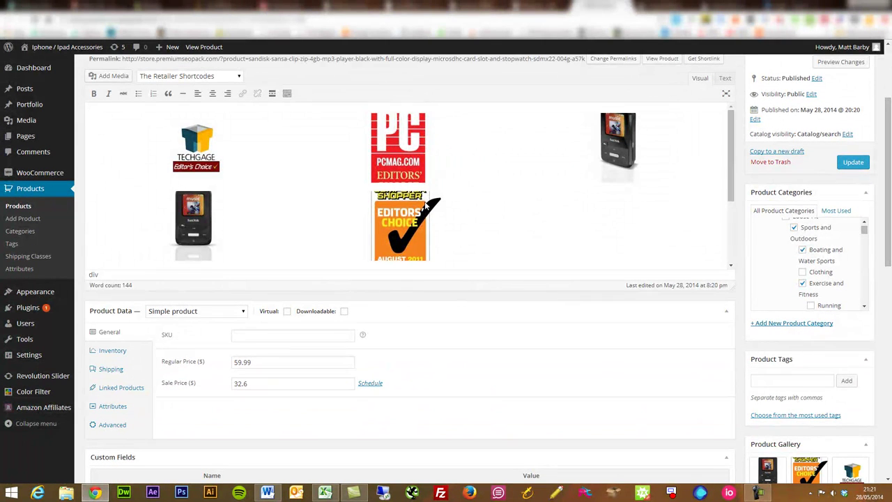
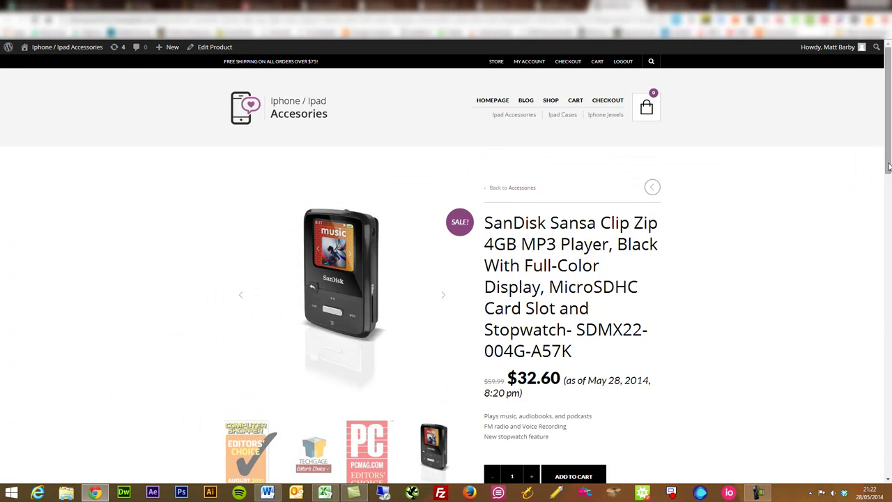
# Examine the SanDisk Sansa Clip Zip's store page, including its categories, description, frequently bought items and Amazon customer reviews
pyautogui.scroll(-5, 623, 171)
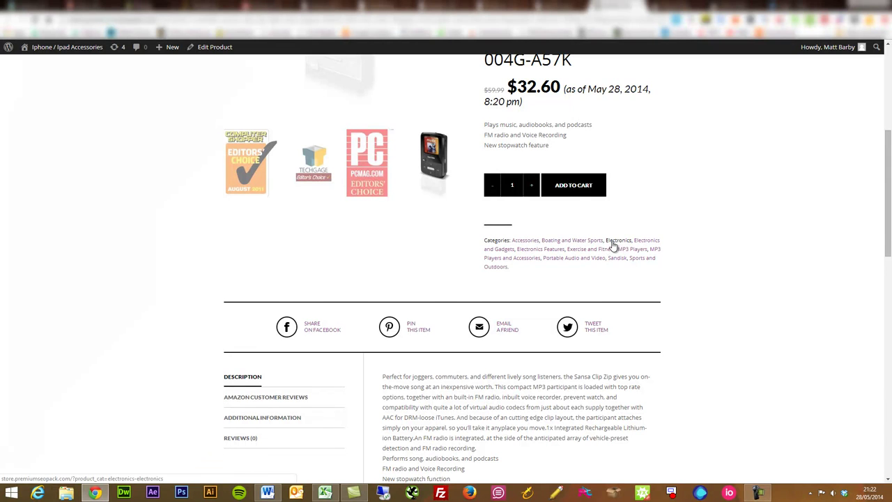
pyautogui.scroll(-3, 331, 312)
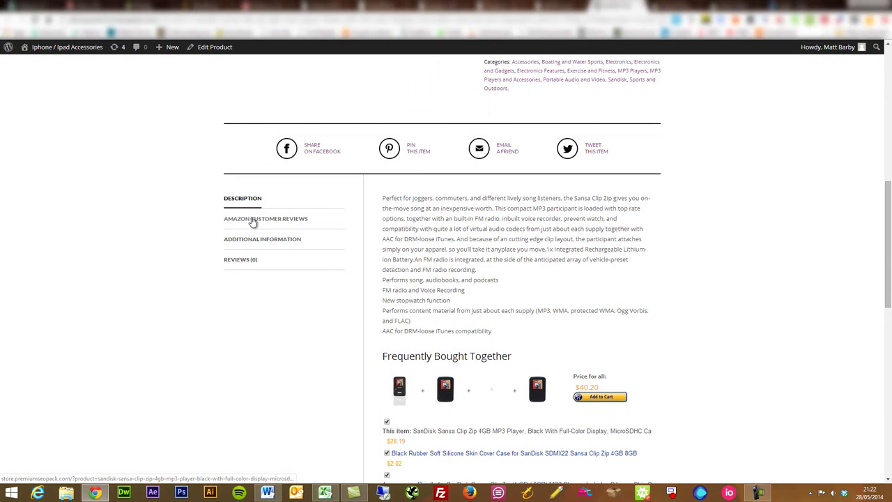
pyautogui.scroll(-1, 399, 391)
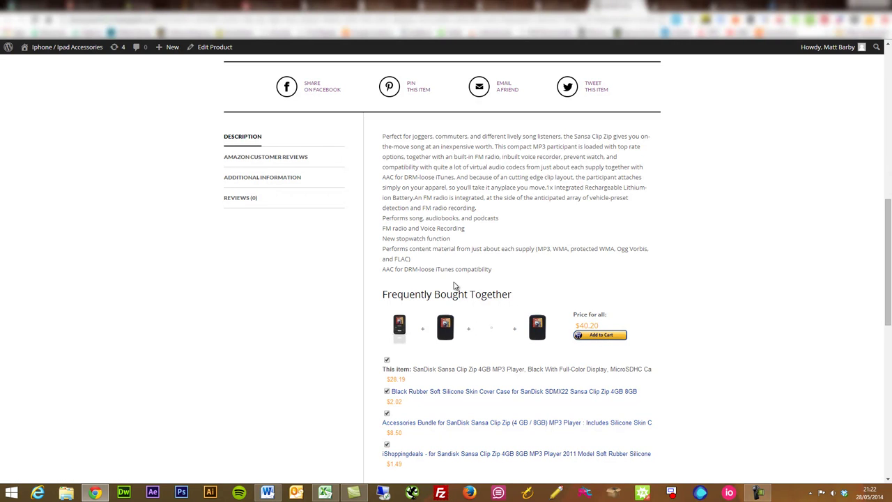
pyautogui.click(291, 160)
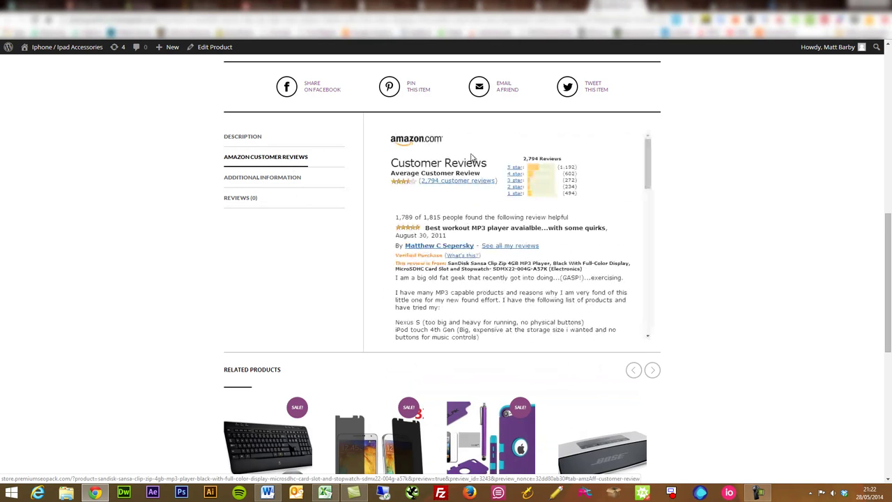
pyautogui.scroll(-10, 492, 263)
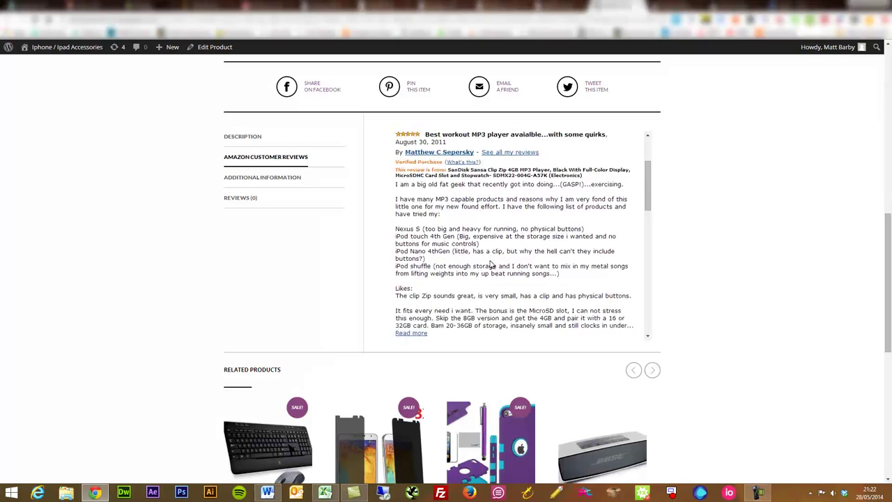
# Read the SanDisk Sansa Clip Zip's Amazon customer reviews, additional information and store reviews on its product page
pyautogui.scroll(-10, 492, 263)
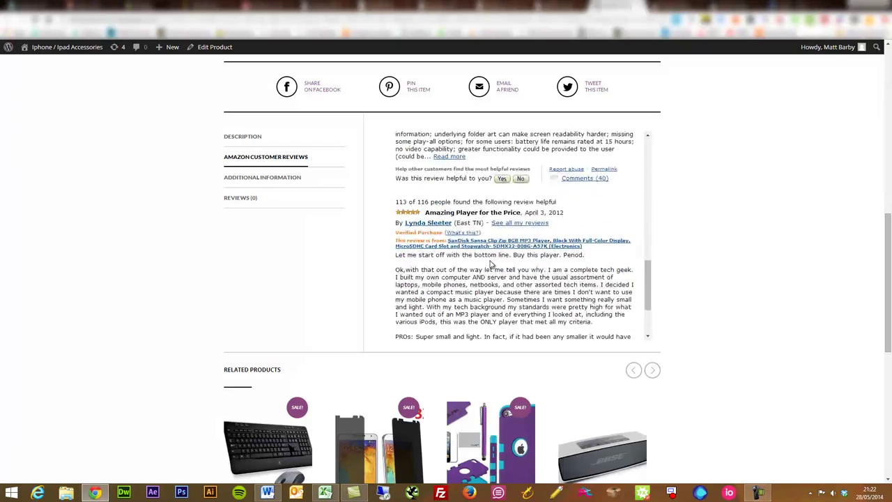
pyautogui.scroll(12, 491, 263)
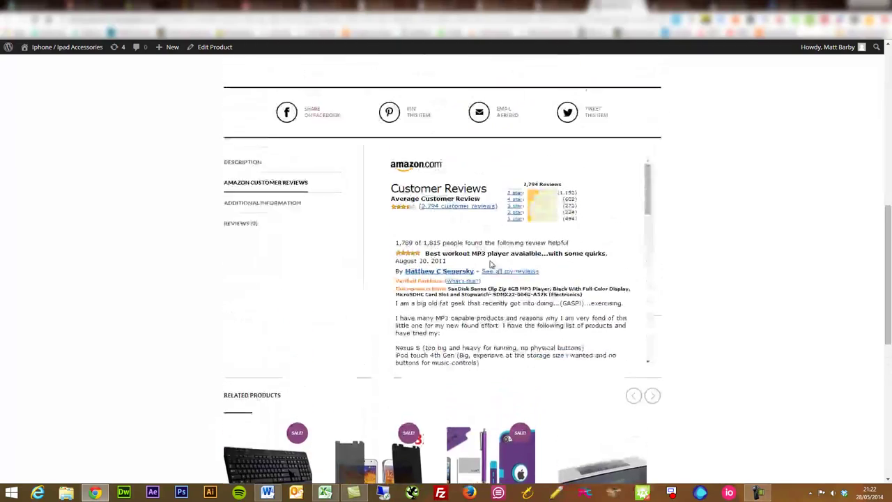
pyautogui.click(281, 237)
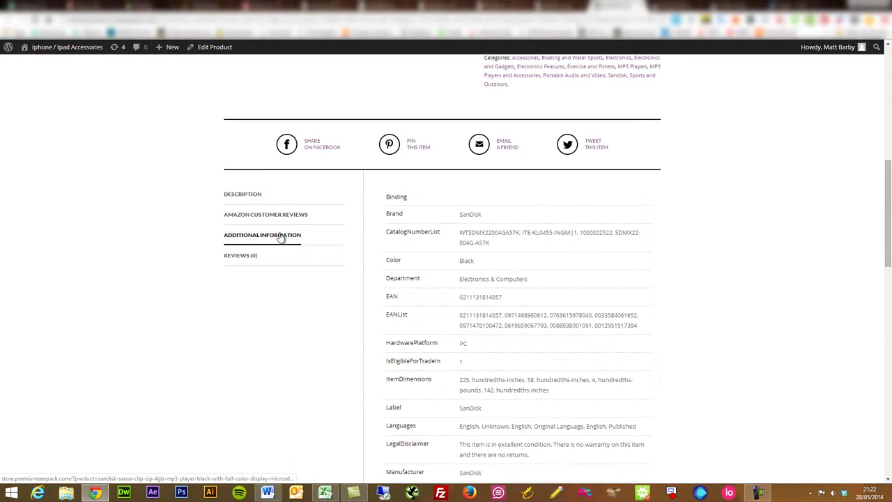
pyautogui.scroll(-6, 541, 232)
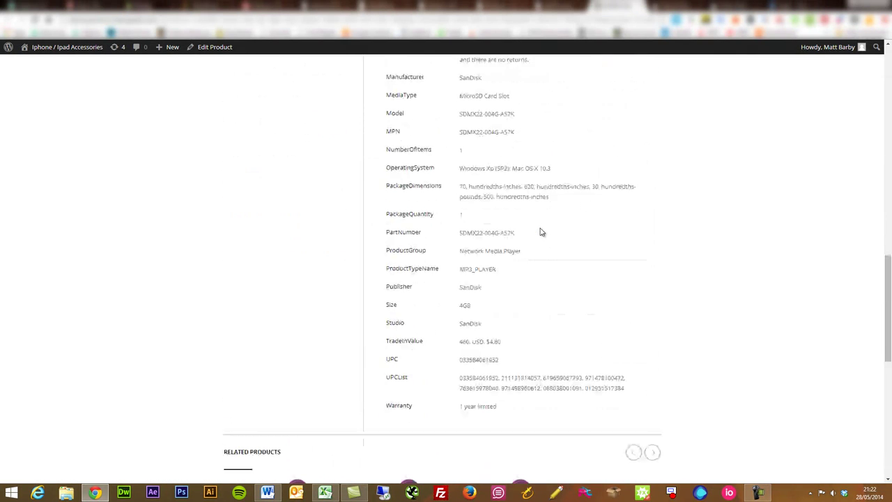
pyautogui.scroll(3, 541, 232)
pyautogui.scroll(4, 540, 230)
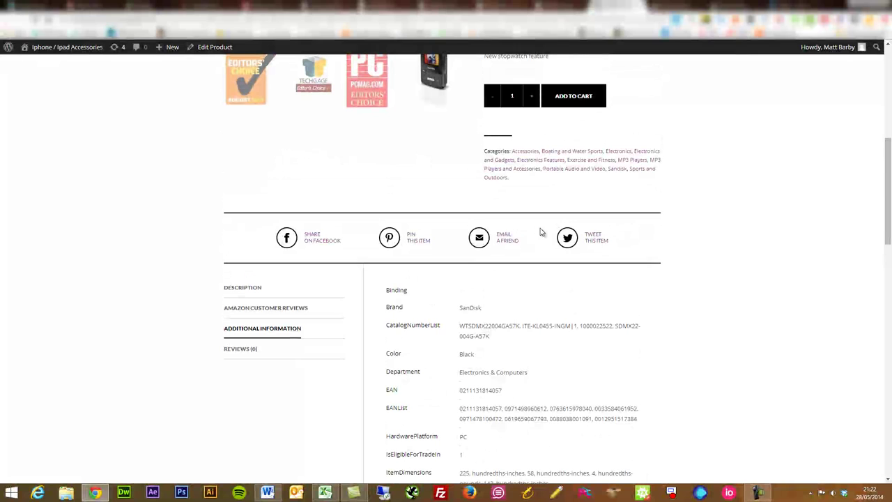
pyautogui.click(246, 353)
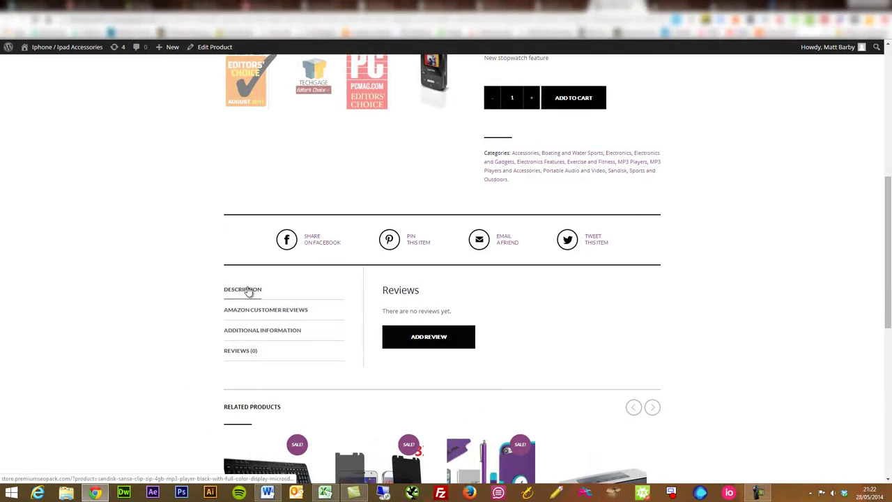
# Review the SanDisk Sansa Clip Zip's spun description together with its price, categories and frequently bought items on the store page
pyautogui.click(255, 288)
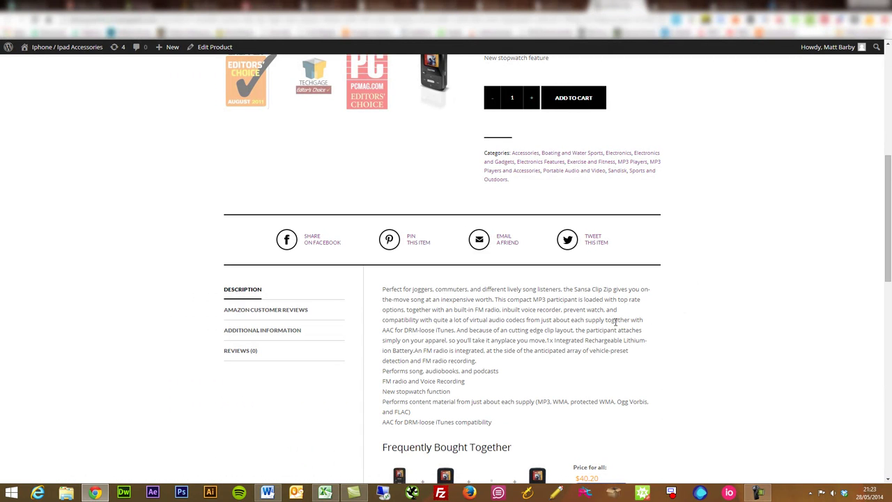
pyautogui.scroll(-1, 616, 321)
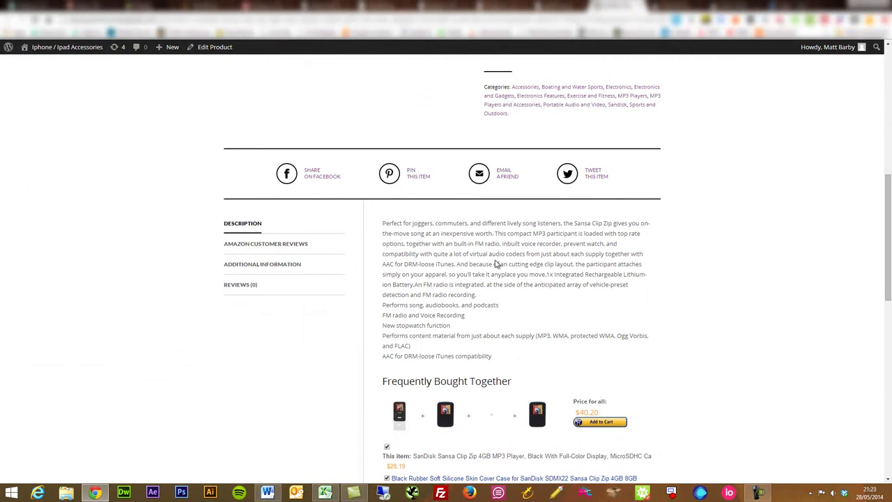
pyautogui.scroll(3, 712, 293)
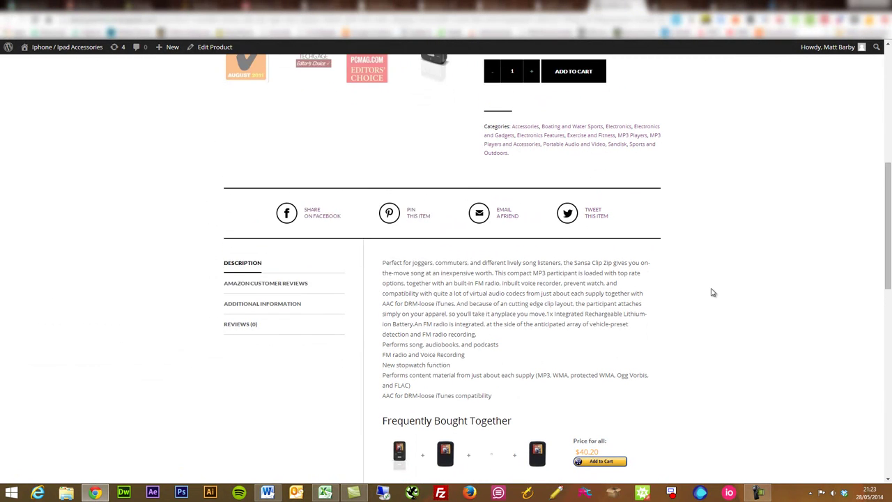
pyautogui.scroll(-5, 712, 293)
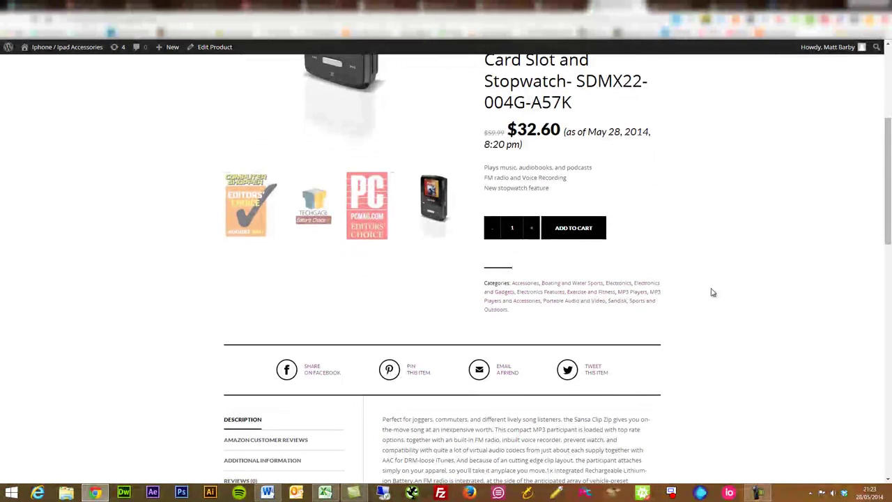
pyautogui.scroll(3, 712, 292)
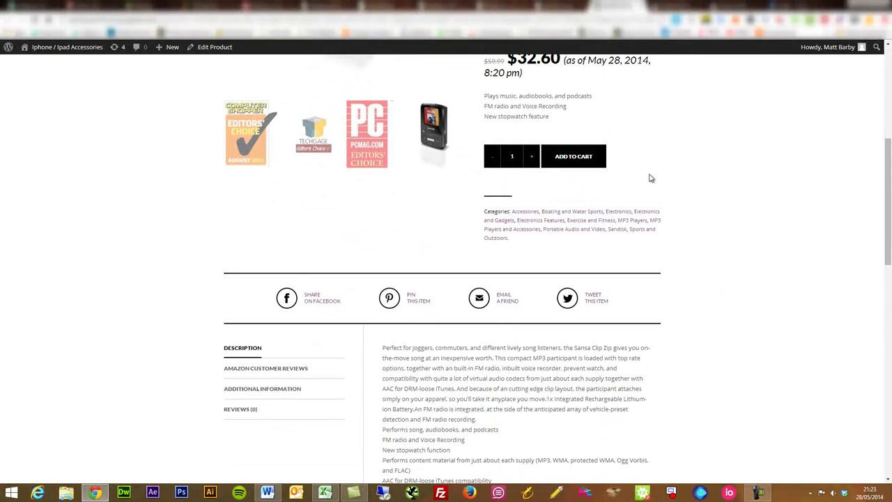
pyautogui.scroll(3, 648, 177)
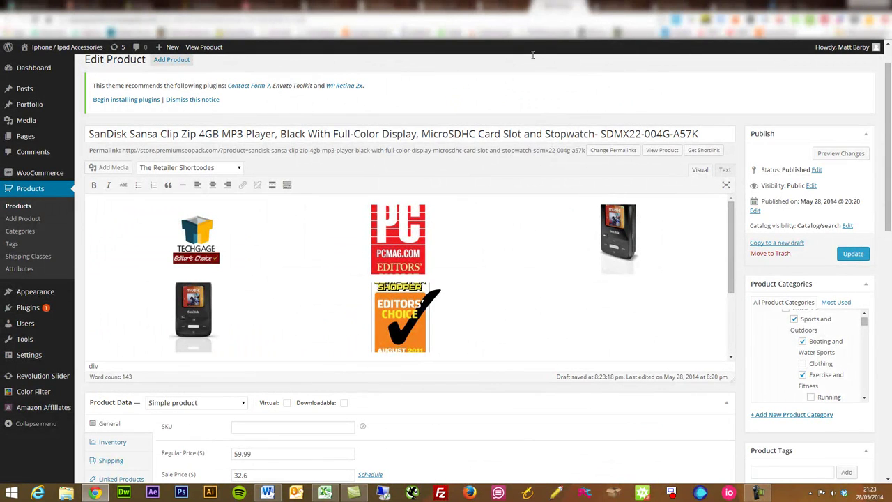
# Enlarge the wwcAmzAff_old_content custom field on the product's edit page and read the original description in it
pyautogui.scroll(-3, 579, 124)
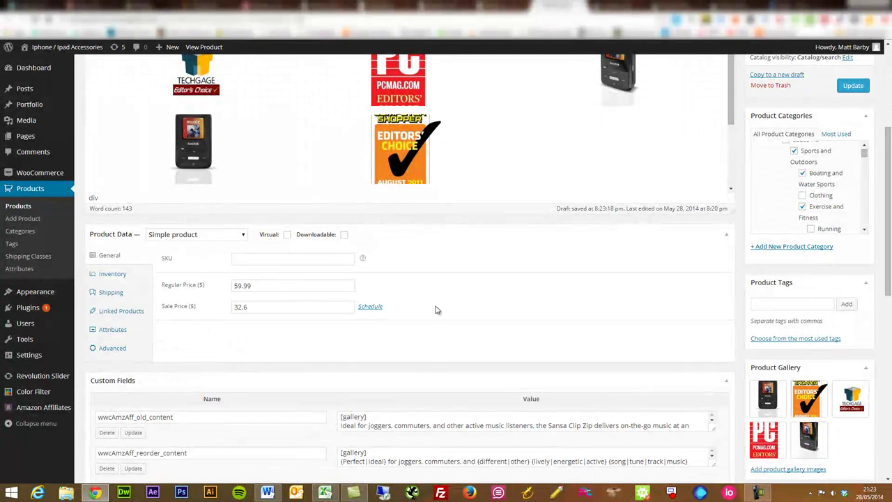
pyautogui.scroll(-3, 385, 346)
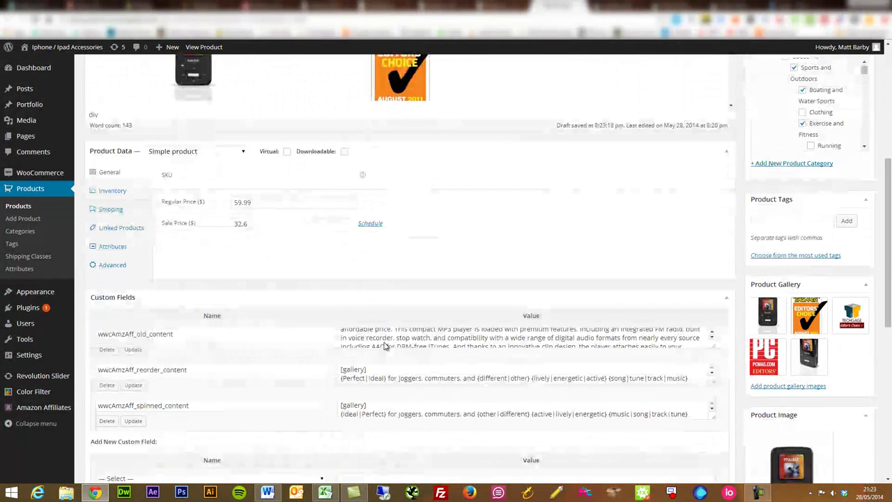
pyautogui.scroll(4, 385, 342)
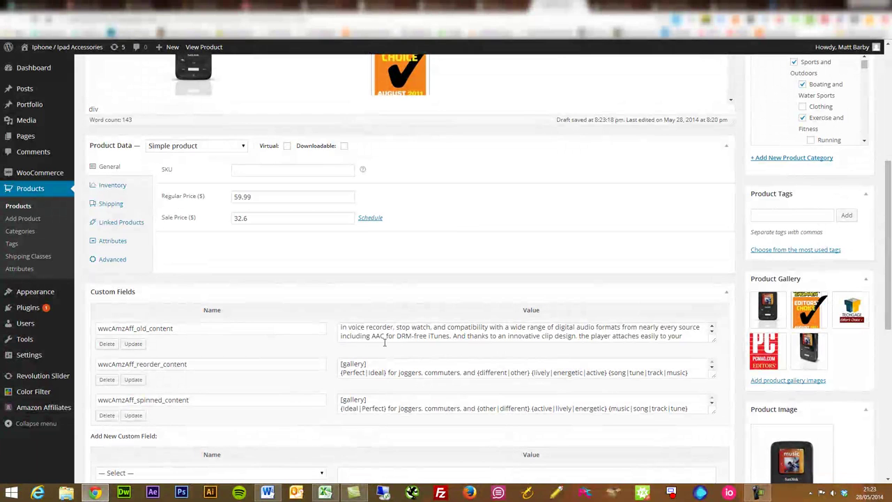
pyautogui.moveTo(716, 341); pyautogui.dragTo(706, 390)
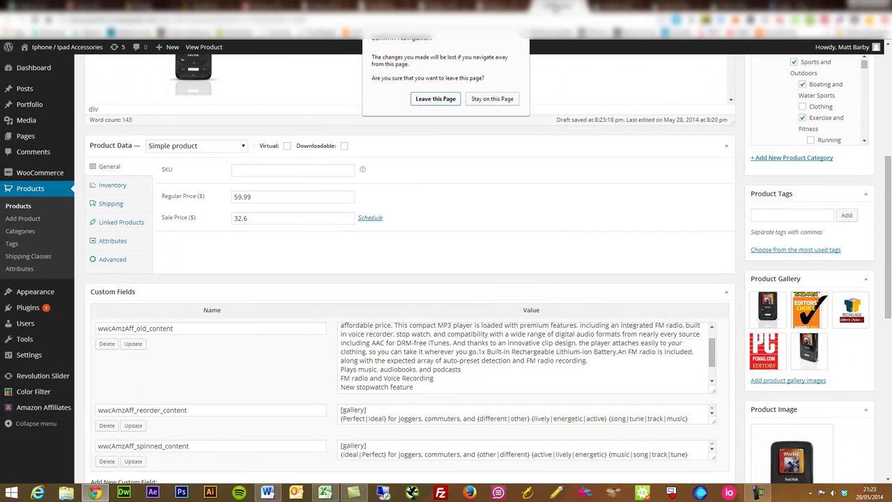
# Leave the product's edit page without saving, close the product's tabs and return to the plugin's Advanced Search page
pyautogui.click(457, 99)
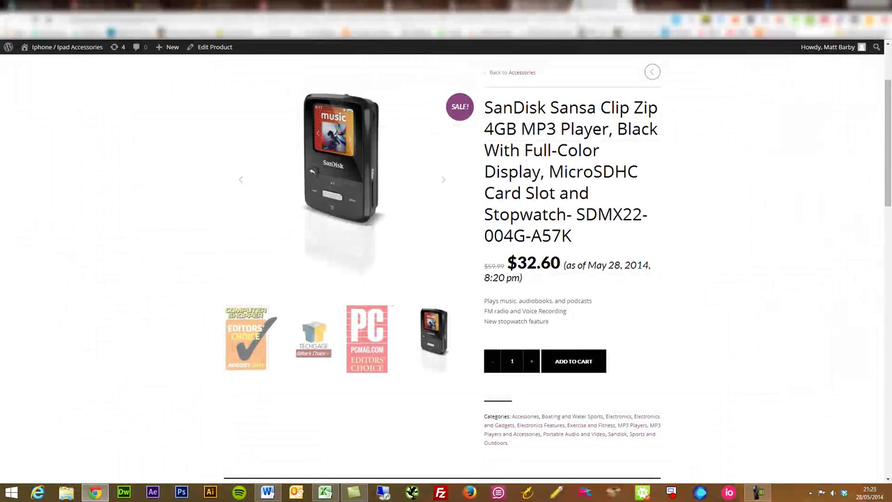
pyautogui.hotkey('ctrl', 'w')
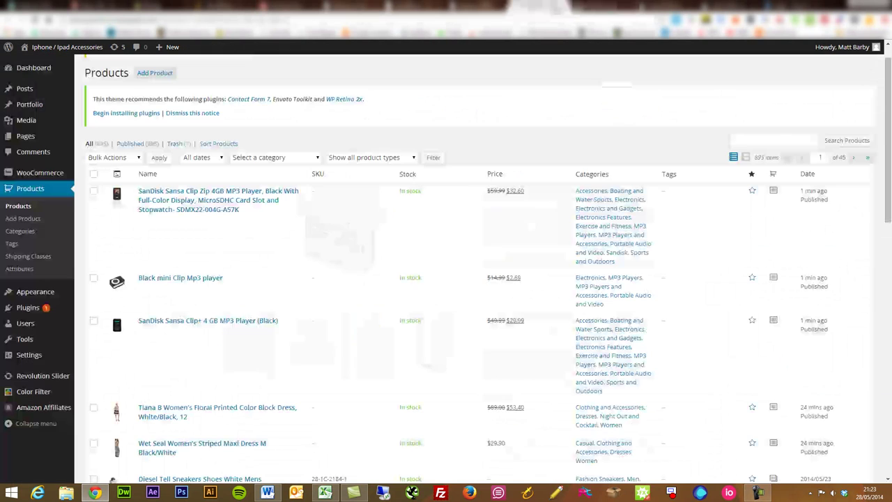
pyautogui.hotkey('ctrl', 'Tab')
pyautogui.hotkey('ctrl', 'Tab')
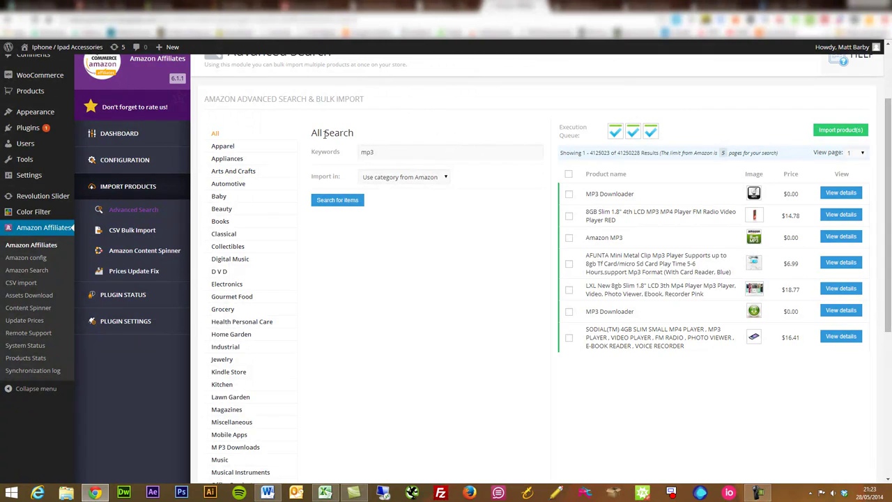
# Open the Amazon Content Spinner and compare the SanDisk Sansa Clip Zip's fresh content with its original content
pyautogui.scroll(2, 321, 135)
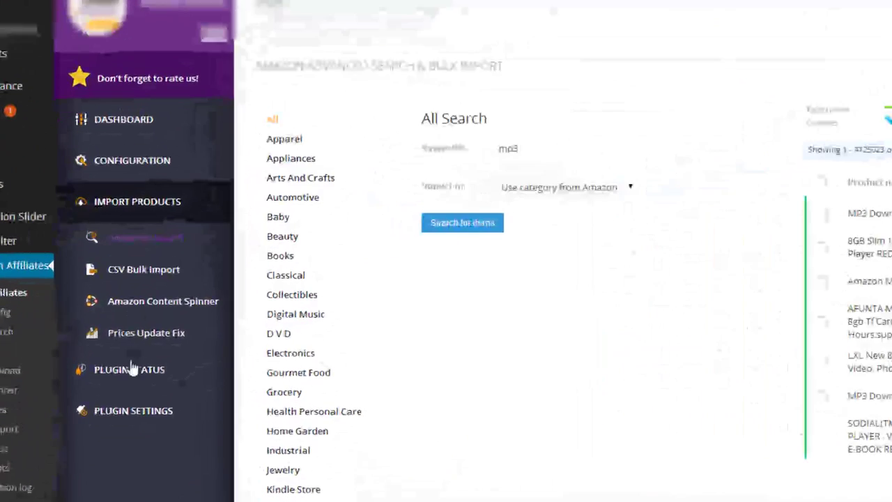
pyautogui.click(168, 300)
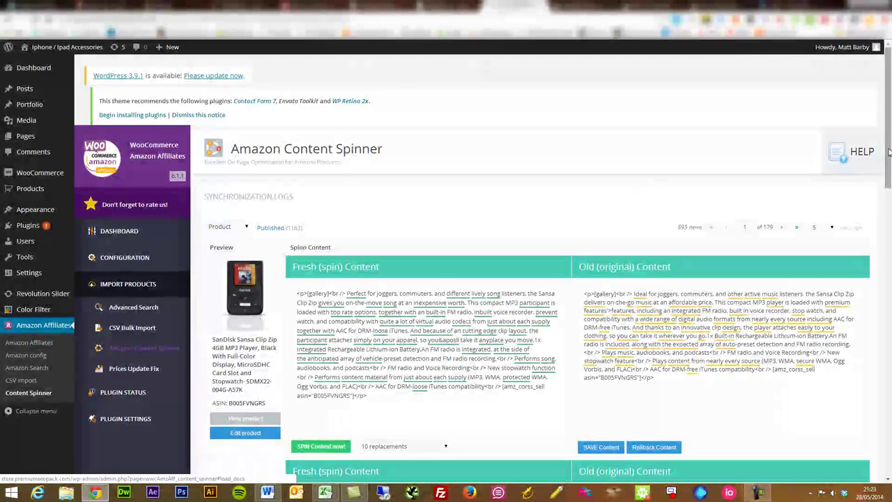
pyautogui.scroll(-2, 890, 154)
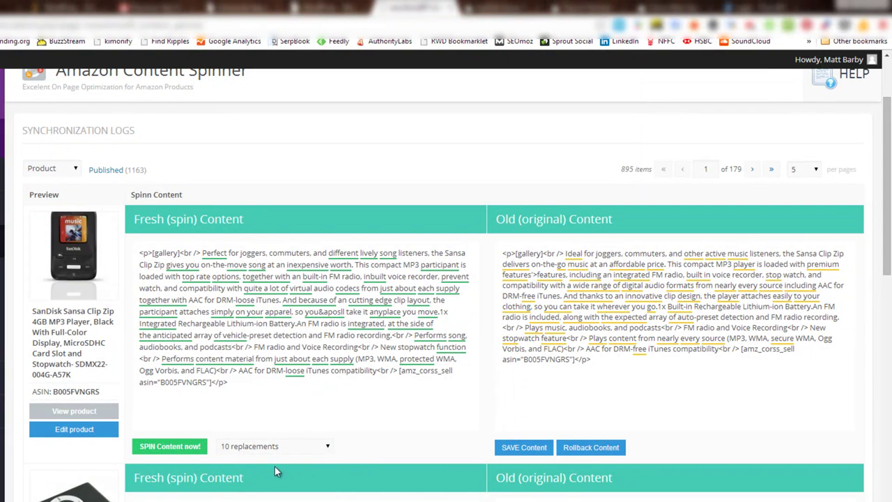
# Spin the SanDisk Sansa Clip Zip's content with 60 replacements
pyautogui.click(304, 447)
pyautogui.click(298, 482)
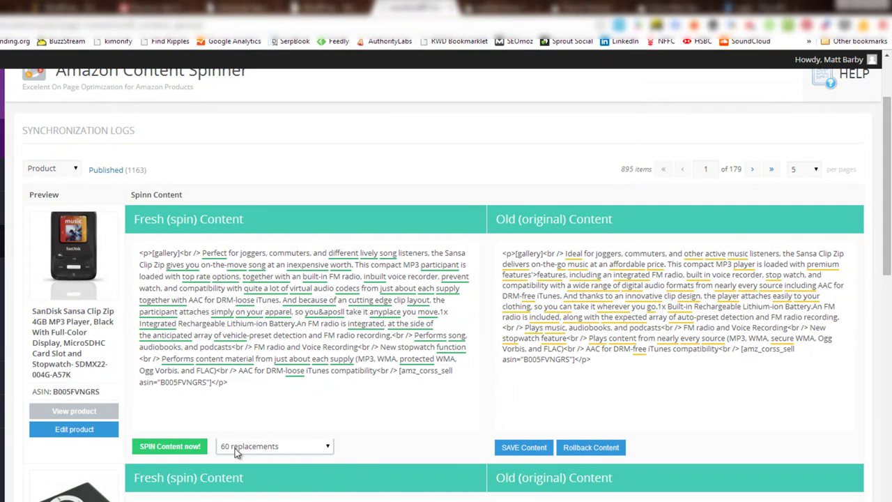
pyautogui.click(175, 445)
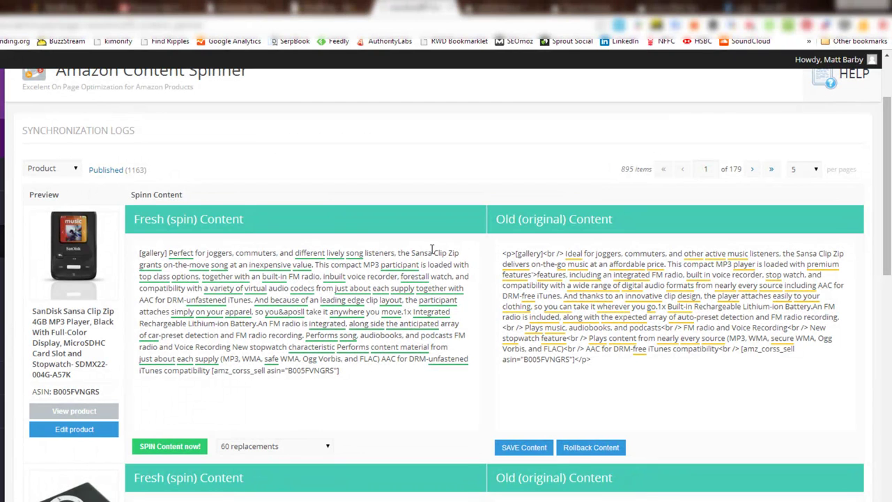
# Check the available replacement amounts for the SanDisk Sansa Clip Zip's content, up to all possible replacements, keeping 60 selected
pyautogui.moveTo(889, 223); pyautogui.dragTo(890, 274)
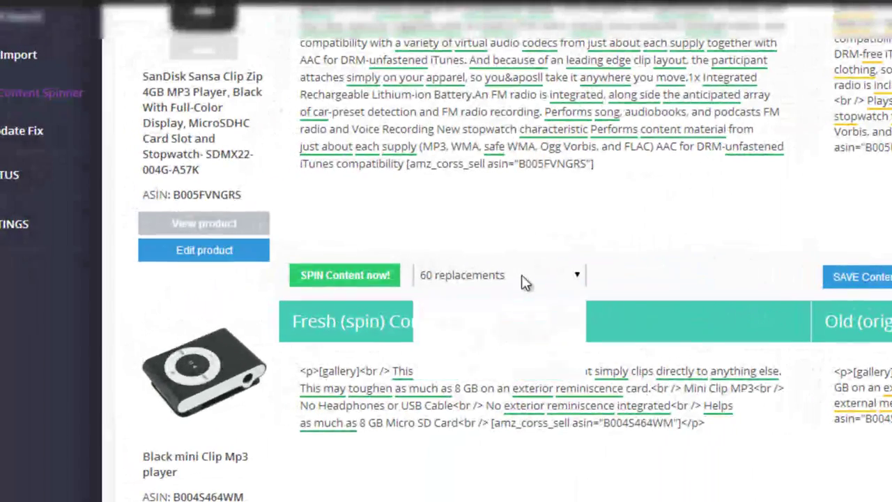
pyautogui.click(286, 305)
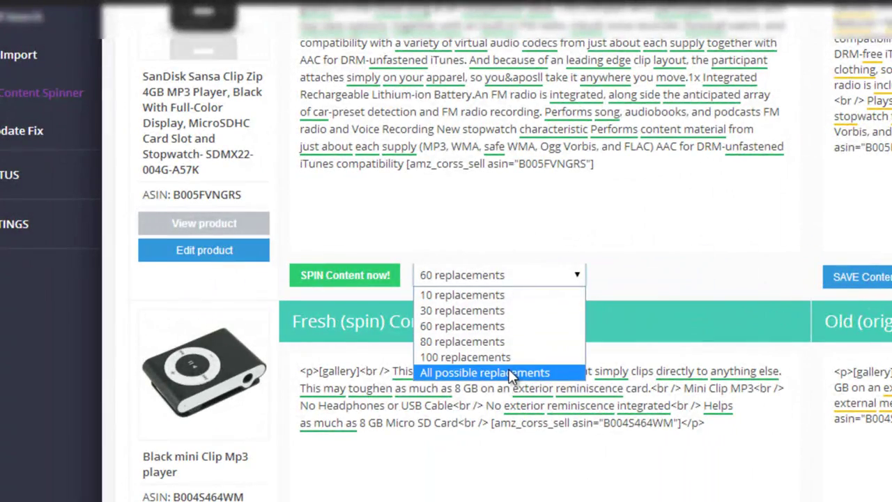
pyautogui.click(539, 270)
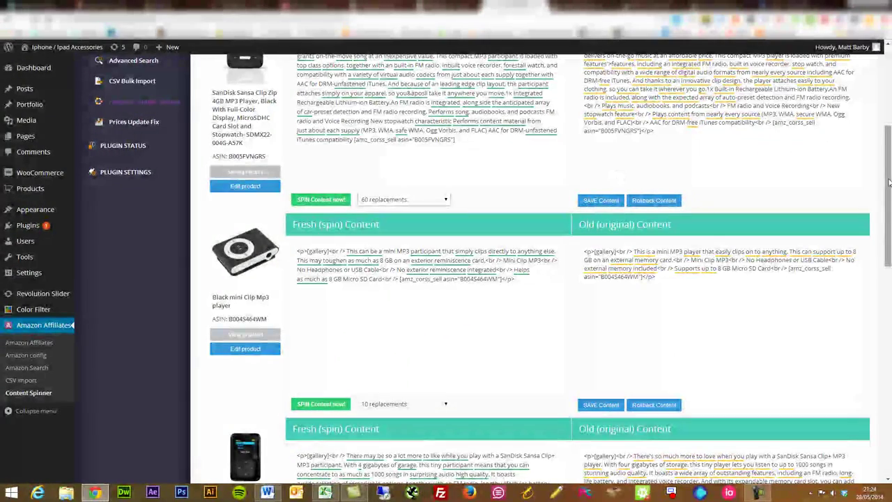
# Roll back the SanDisk Sansa Clip Zip's spun content and save the content
pyautogui.scroll(2, 888, 152)
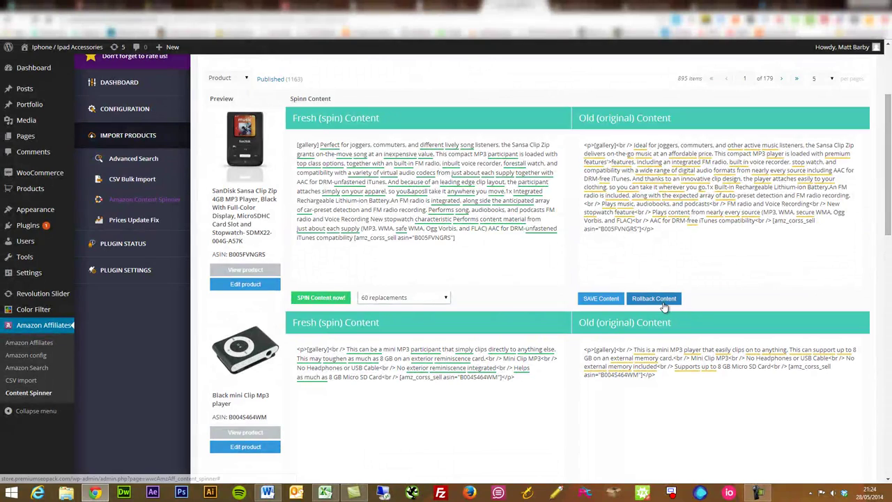
pyautogui.click(659, 299)
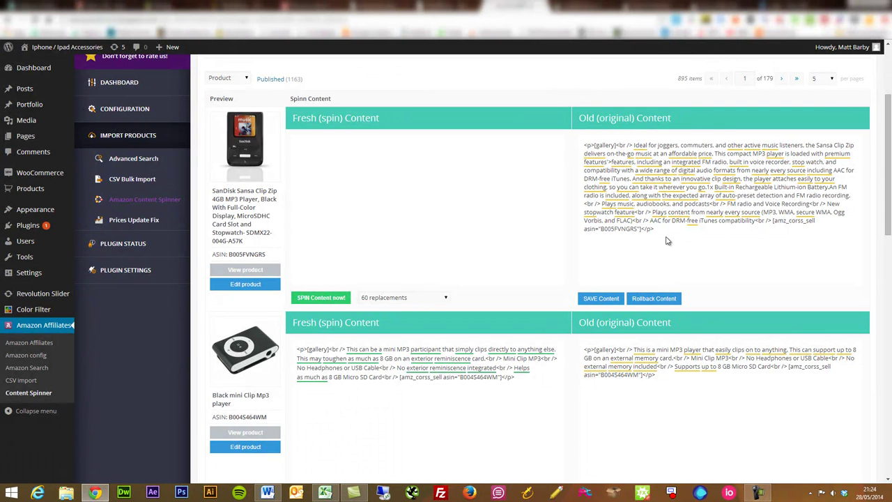
pyautogui.click(605, 299)
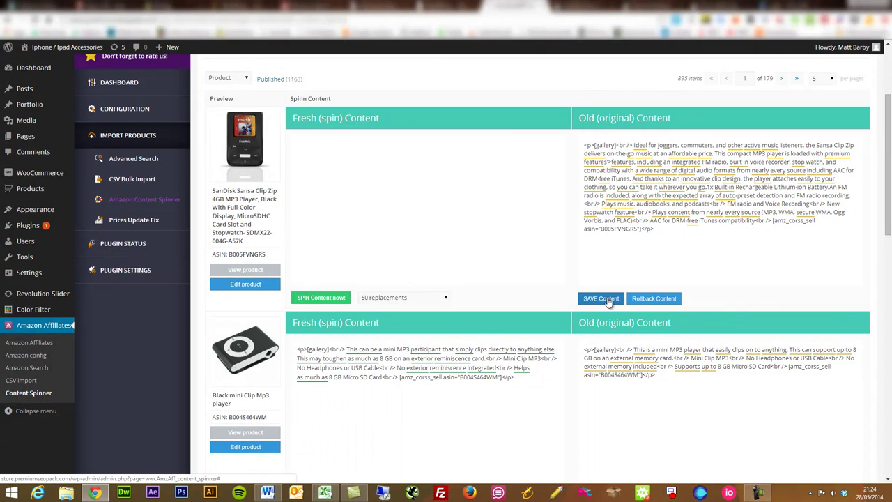
# Open the plugin's CSV Bulk Import page and place the cursor in the empty ASIN codes box
pyautogui.scroll(-3, 608, 301)
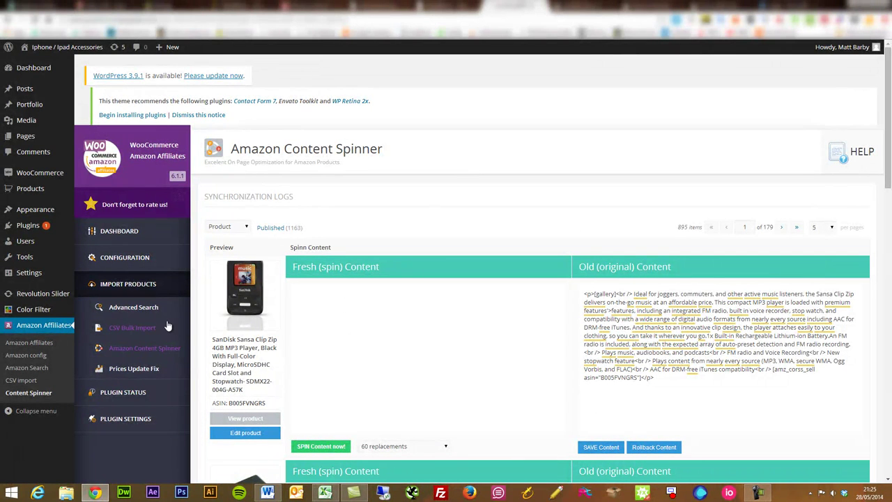
pyautogui.click(146, 327)
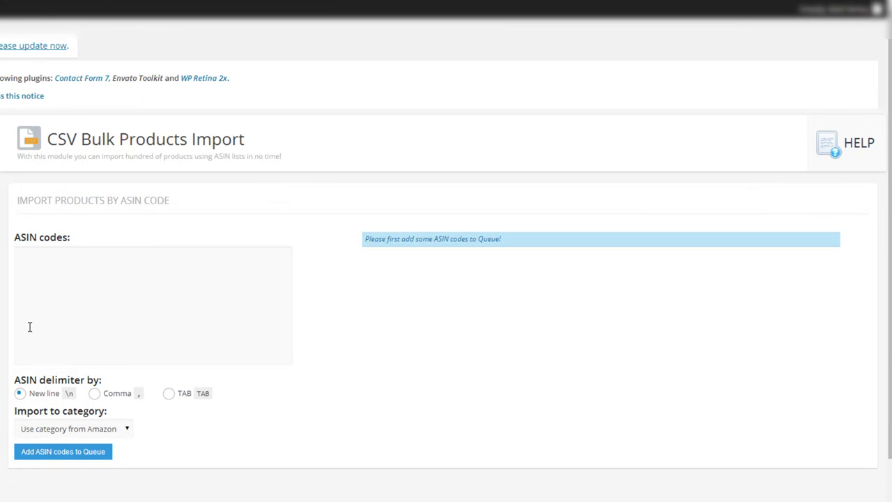
pyautogui.click(78, 260)
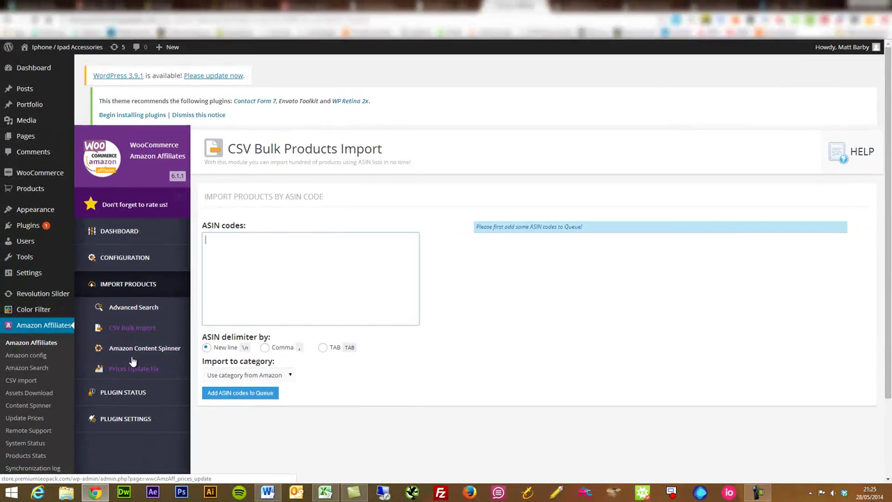
# Review the plugin's Assets Download page, then open Products Stats to examine each product's hits, cart additions and Amazon redirects
pyautogui.click(121, 395)
pyautogui.click(131, 332)
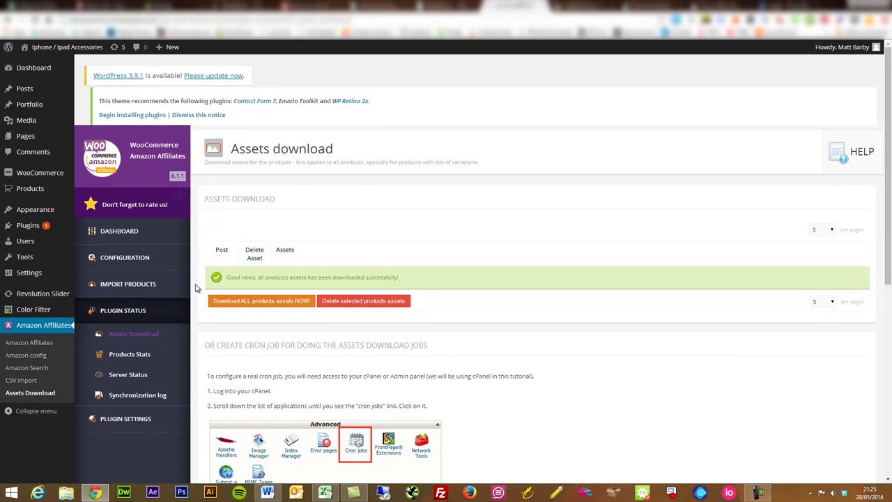
pyautogui.click(138, 357)
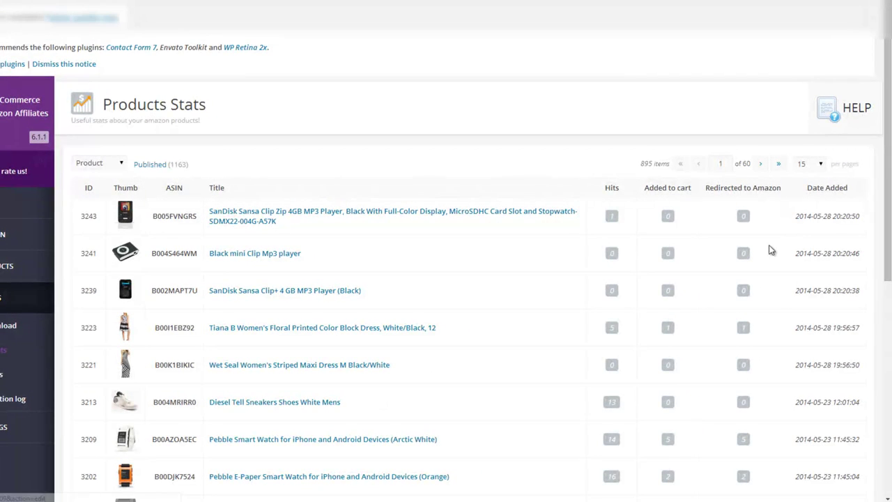
# Read through the product stats list, highlighting the Added to cart heading and the Arctic White Pebble watch's Redirected to Amazon figure
pyautogui.scroll(-2, 882, 223)
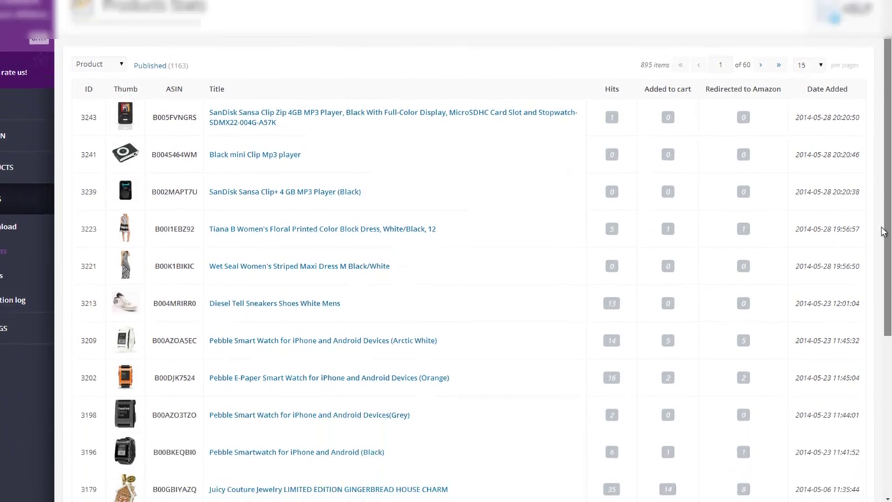
pyautogui.scroll(-2, 882, 223)
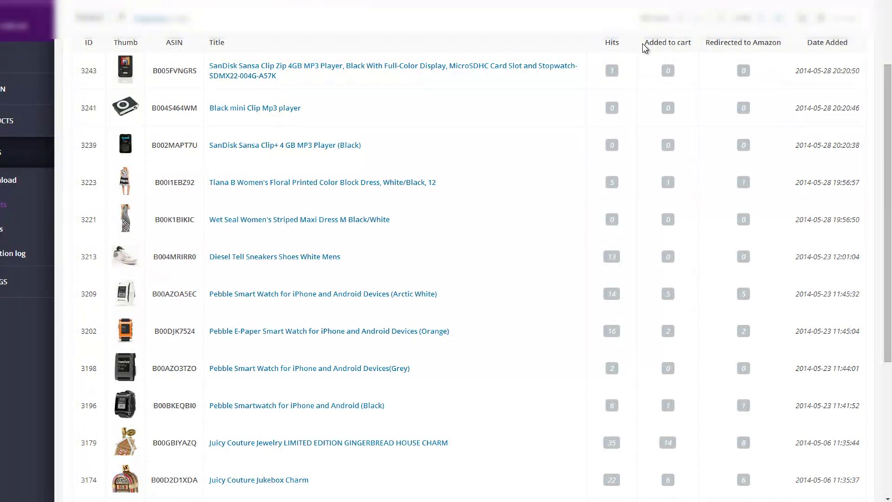
pyautogui.moveTo(643, 44); pyautogui.dragTo(691, 43)
pyautogui.click(696, 47)
pyautogui.moveTo(746, 296); pyautogui.dragTo(737, 293)
pyautogui.click(745, 294)
pyautogui.scroll(2, 742, 298)
pyautogui.scroll(-5, 742, 299)
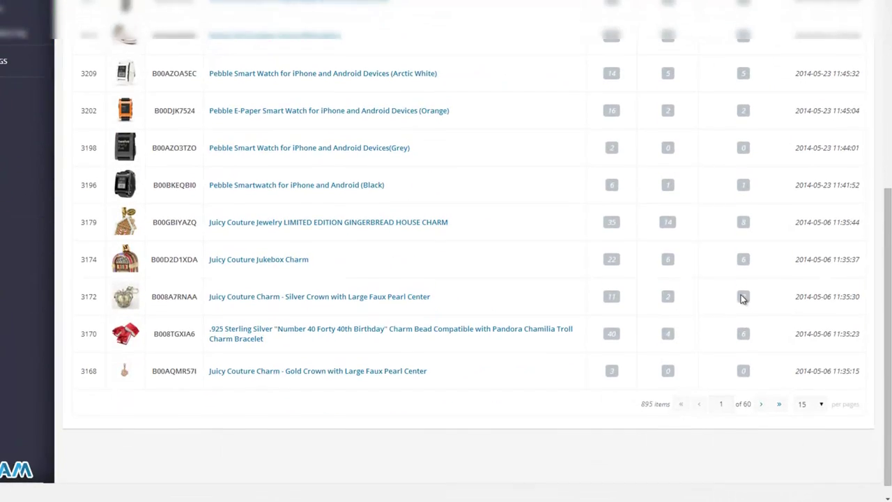
pyautogui.scroll(5, 742, 298)
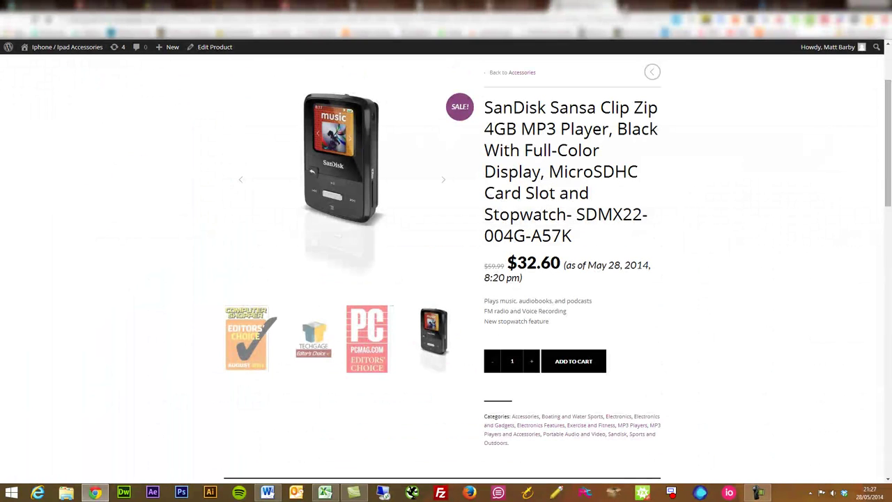
# Add the SanDisk Sansa Clip Zip, the Tiana B floral color block dress and the Calvin Klein gingham shirt to the store cart
pyautogui.scroll(1, 704, 190)
pyautogui.scroll(2, 704, 190)
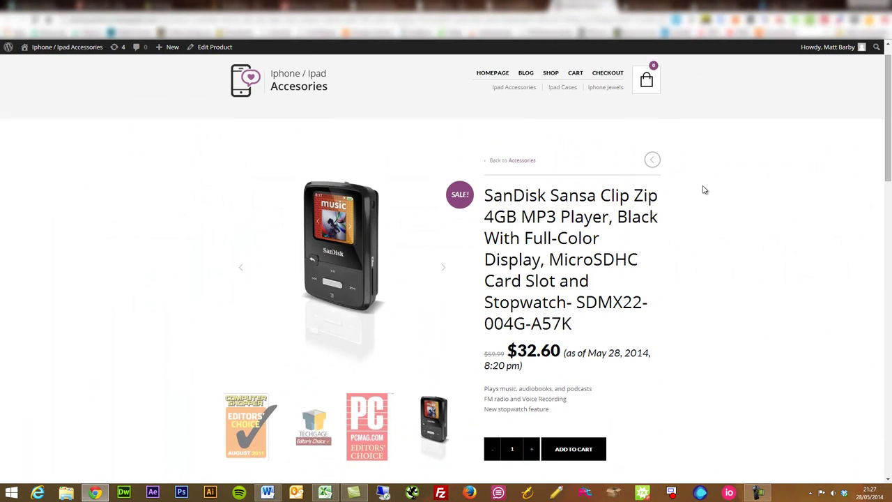
pyautogui.scroll(-1, 704, 189)
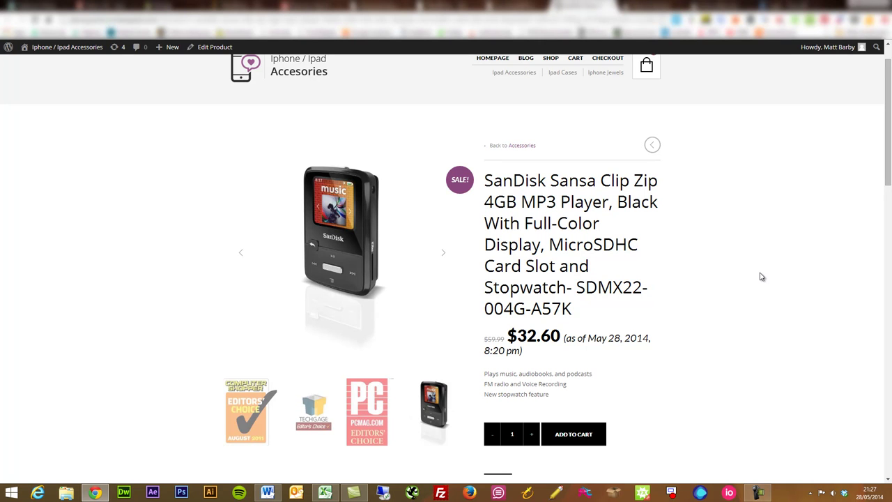
pyautogui.scroll(1, 762, 277)
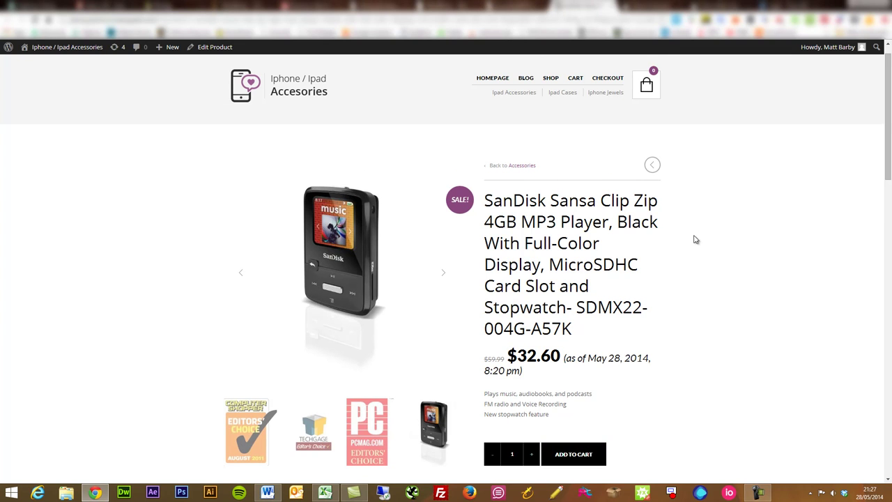
pyautogui.scroll(-1, 694, 240)
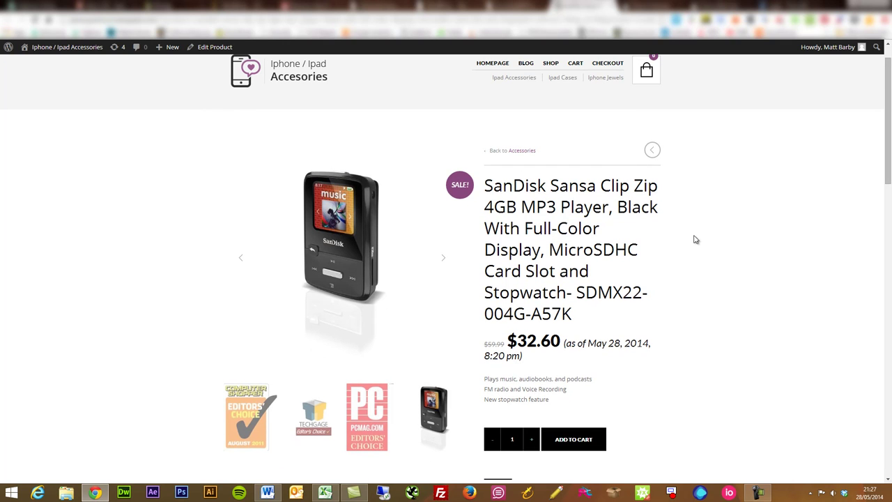
pyautogui.click(573, 443)
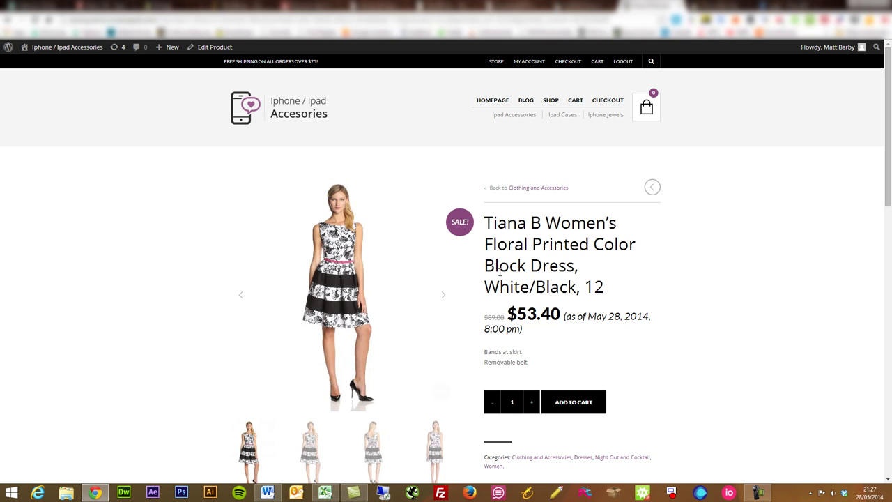
pyautogui.click(583, 402)
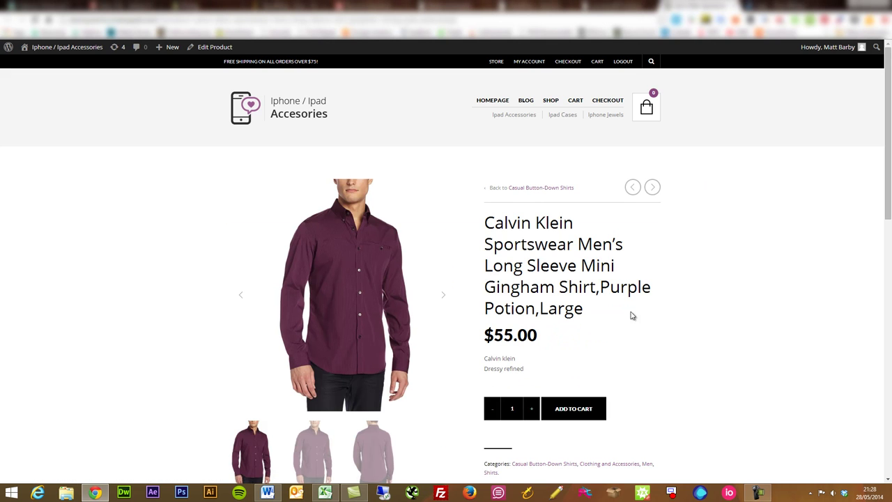
pyautogui.click(589, 404)
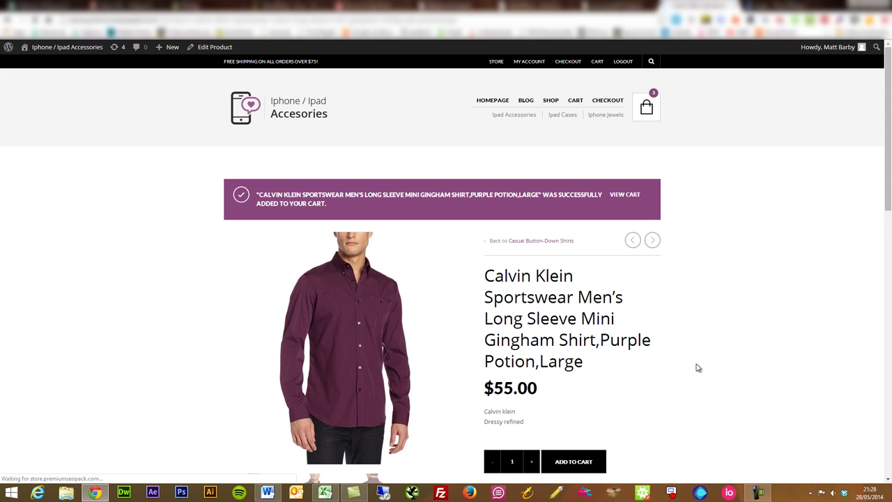
# Open the store cart, set the SanDisk Sansa Clip Zip's quantity to 2 and update the shopping bag
pyautogui.click(628, 197)
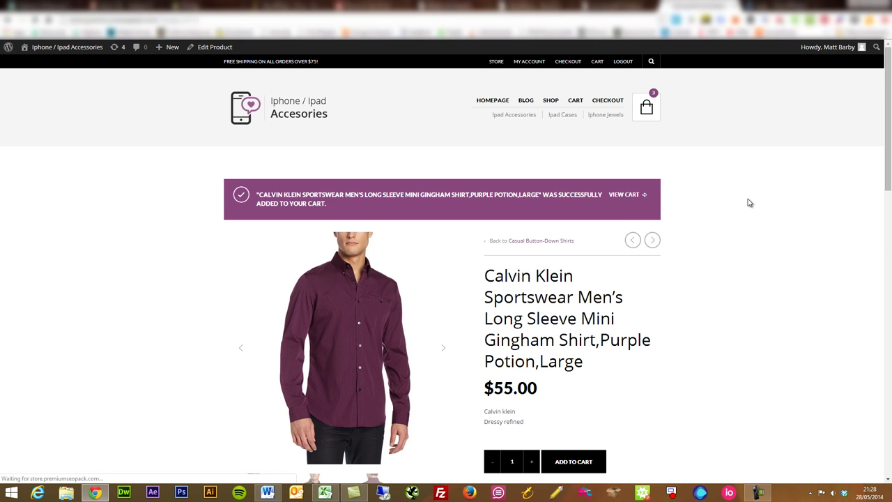
pyautogui.scroll(-2, 748, 199)
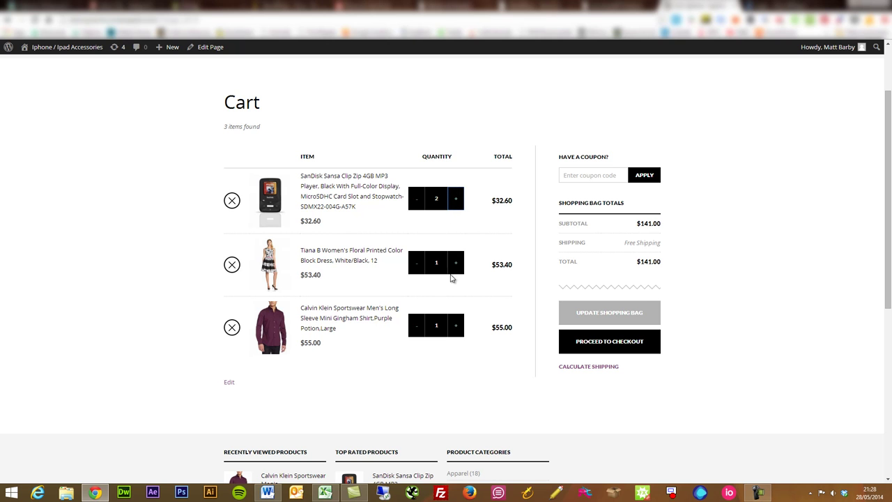
pyautogui.click(597, 312)
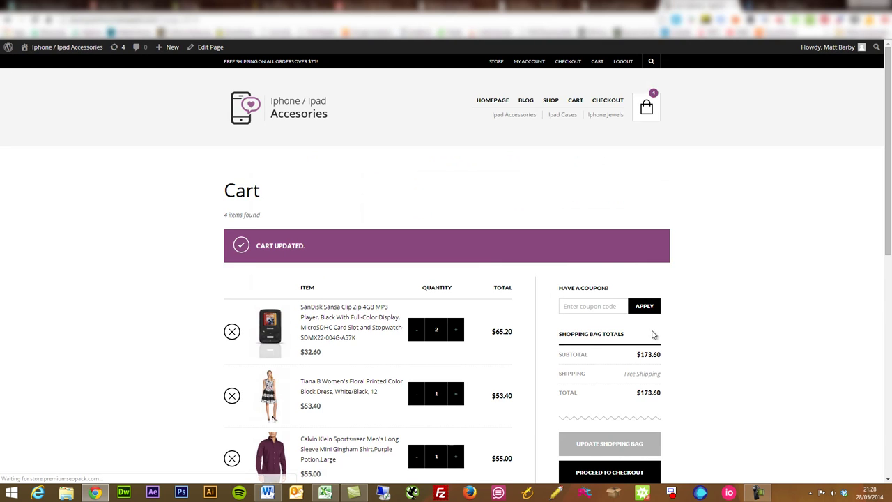
# Proceed to checkout and check the items transferred to Amazon's Add to Shopping Cart confirmation page
pyautogui.scroll(-2, 719, 334)
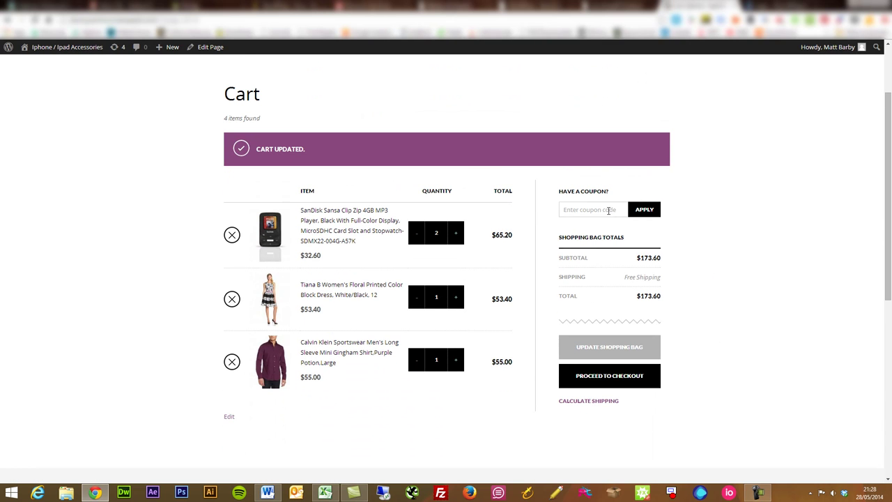
pyautogui.click(626, 378)
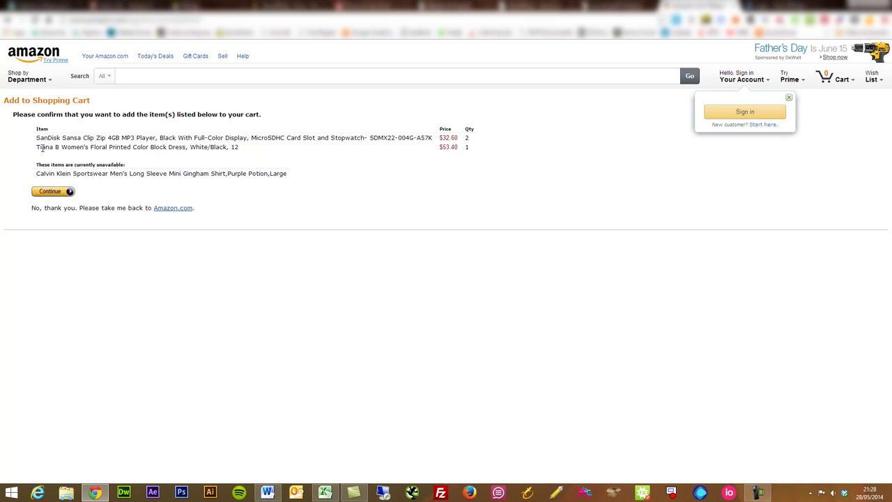
pyautogui.moveTo(37, 147); pyautogui.dragTo(334, 128)
pyautogui.click(347, 173)
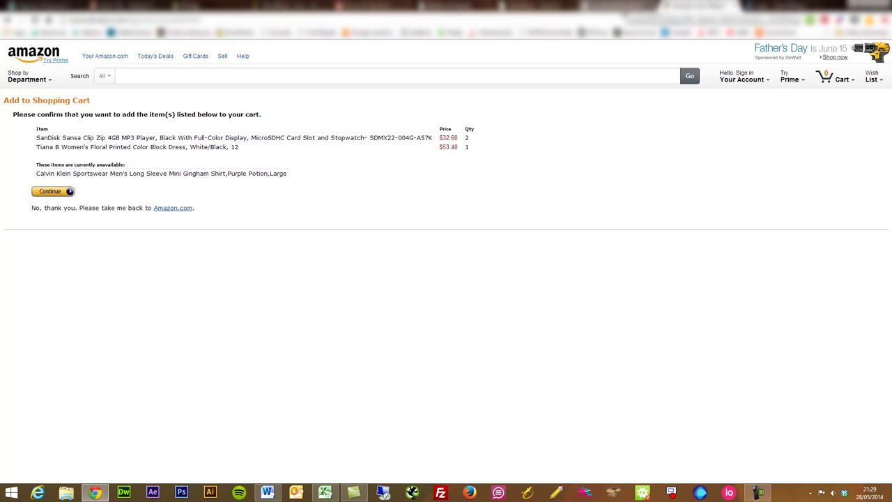
# Return to the plugin's admin page and open the Prices Update Fix module for importing products
pyautogui.click(615, 11)
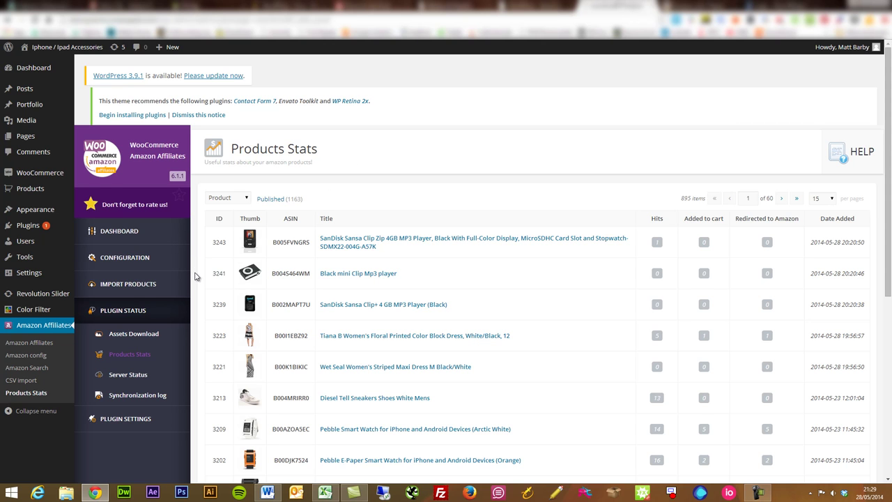
pyautogui.scroll(-1, 195, 277)
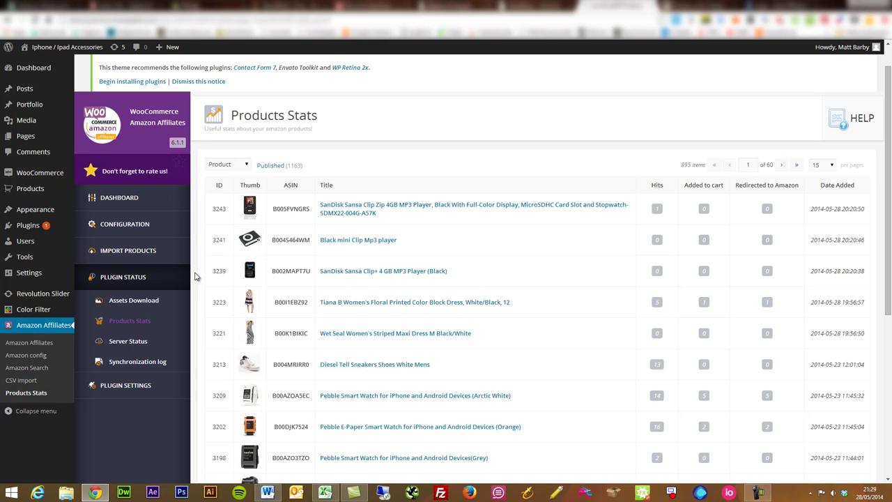
pyautogui.click(133, 235)
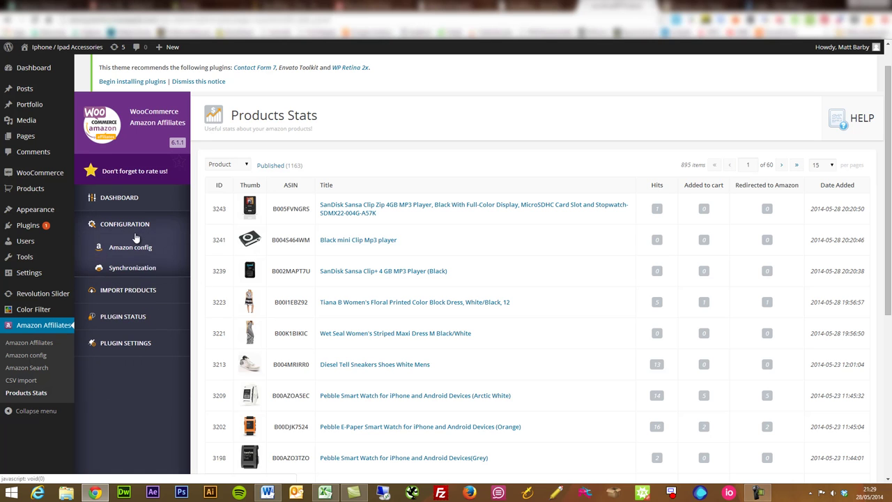
pyautogui.click(144, 290)
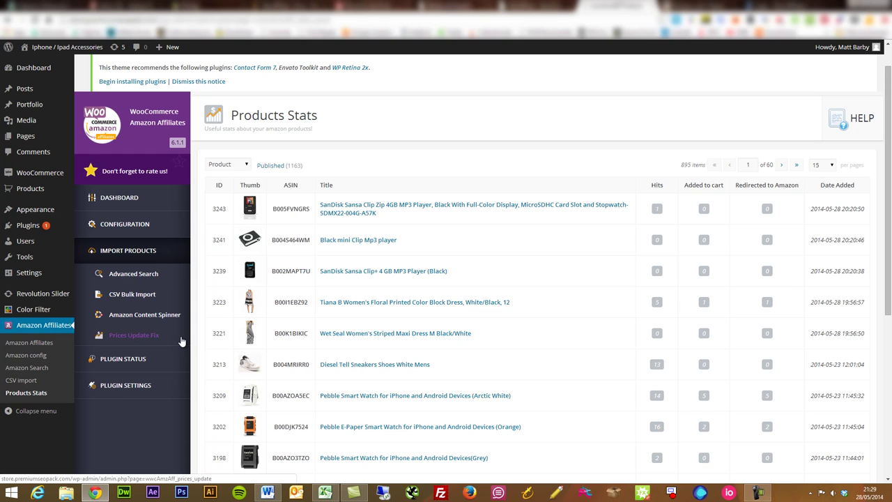
pyautogui.click(137, 338)
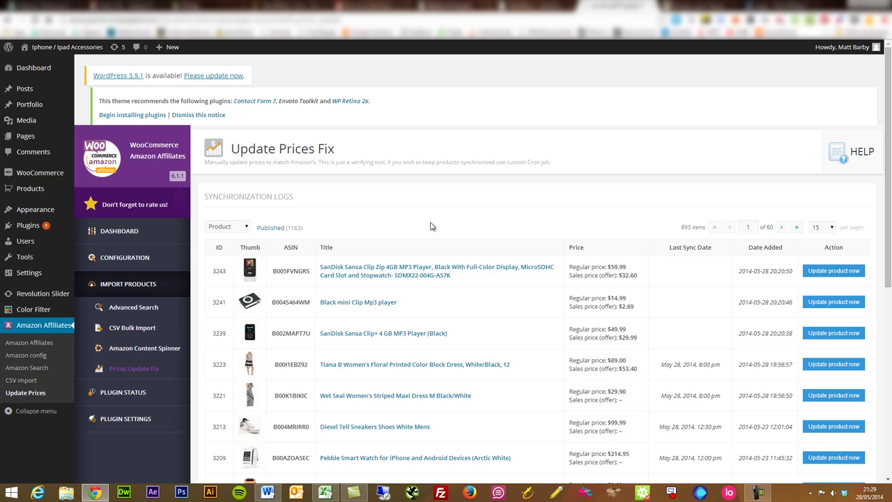
# Review the products' prices and last sync dates, and run a manual update of the Juicy Couture Silver Crown charm
pyautogui.scroll(-1, 431, 226)
pyautogui.scroll(-1, 431, 225)
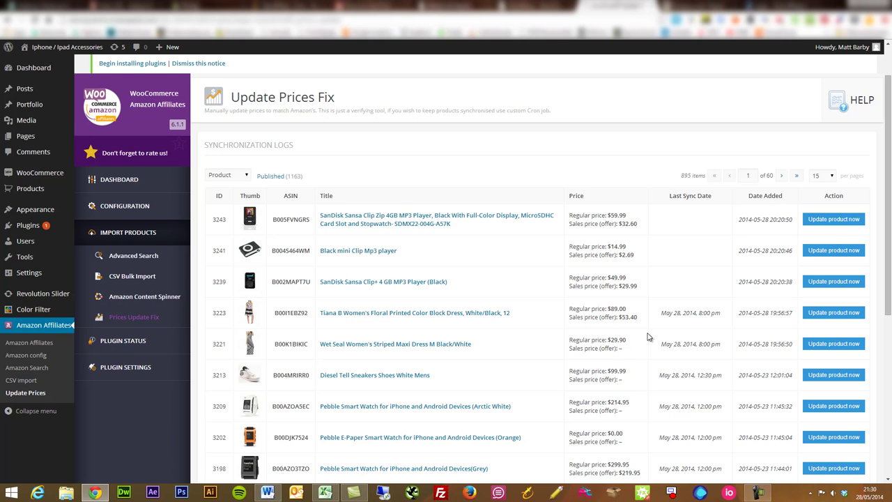
pyautogui.scroll(-4, 648, 336)
pyautogui.scroll(3, 648, 336)
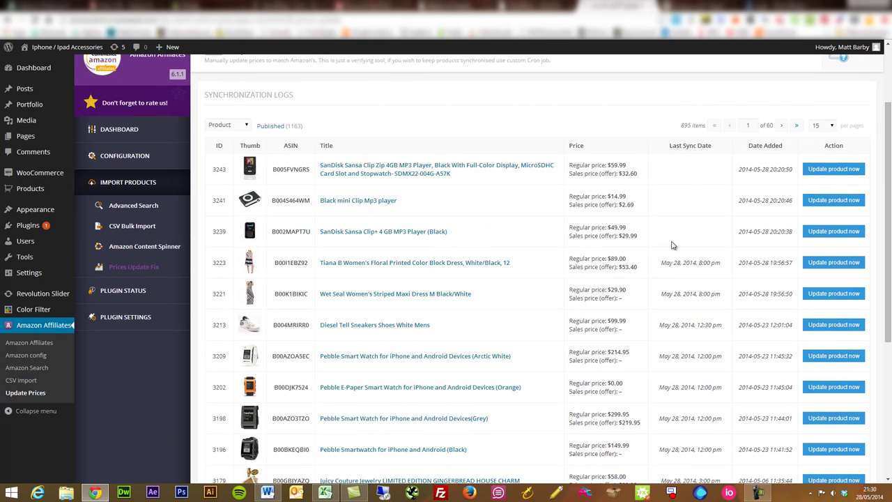
pyautogui.scroll(-4, 687, 321)
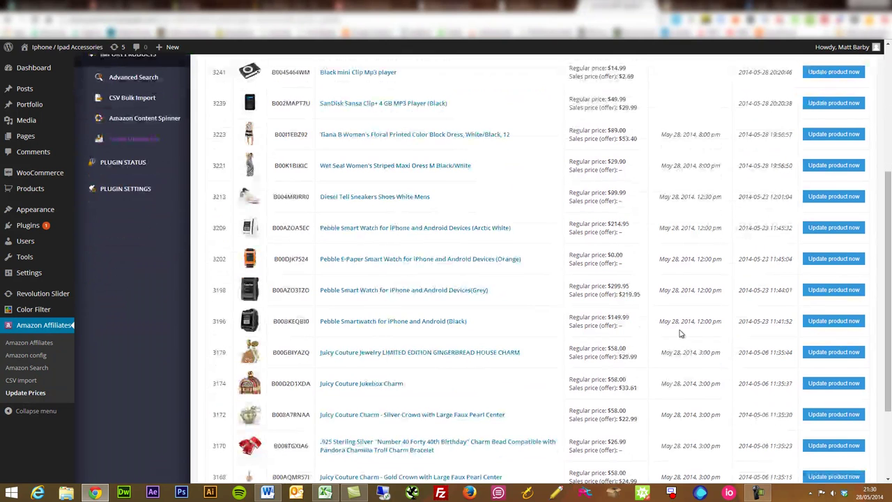
pyautogui.click(826, 414)
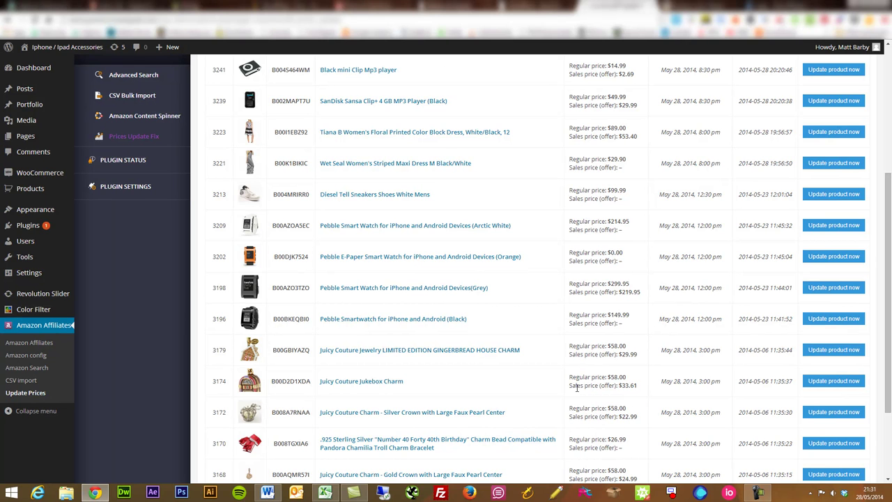
# Highlight the Update Prices Fix description about manual price updates and using a custom cron job
pyautogui.scroll(3, 577, 388)
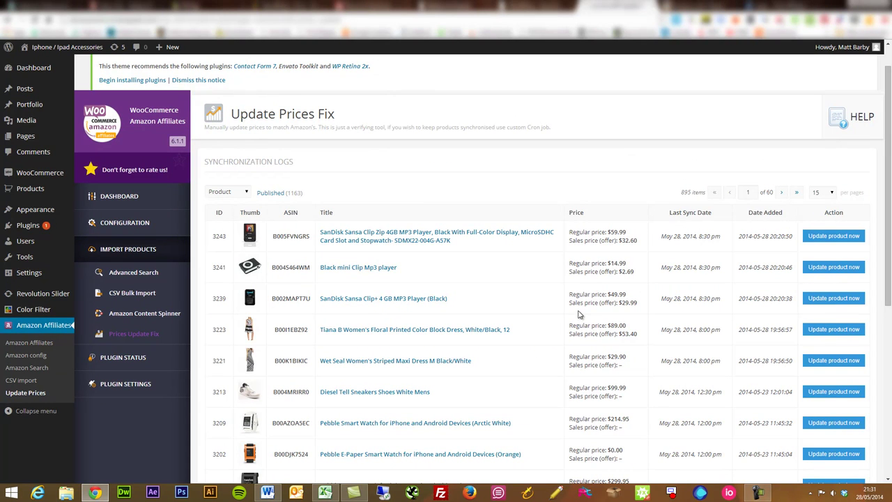
pyautogui.tripleClick(550, 128)
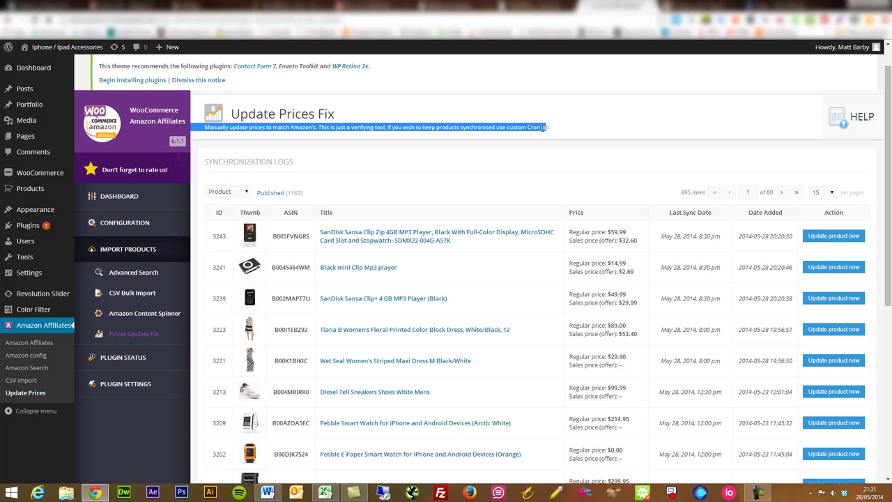
pyautogui.click(508, 128)
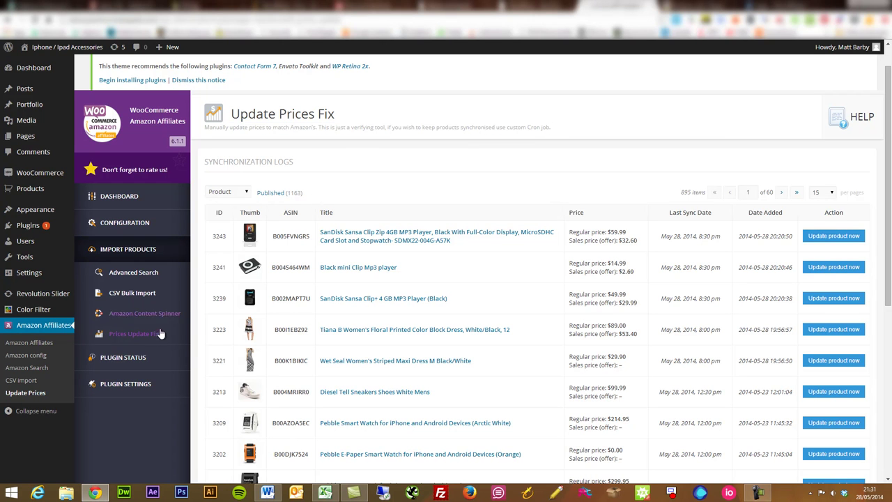
# Open the plugin's Assets Download page and review its instructions for creating a cron job
pyautogui.click(141, 357)
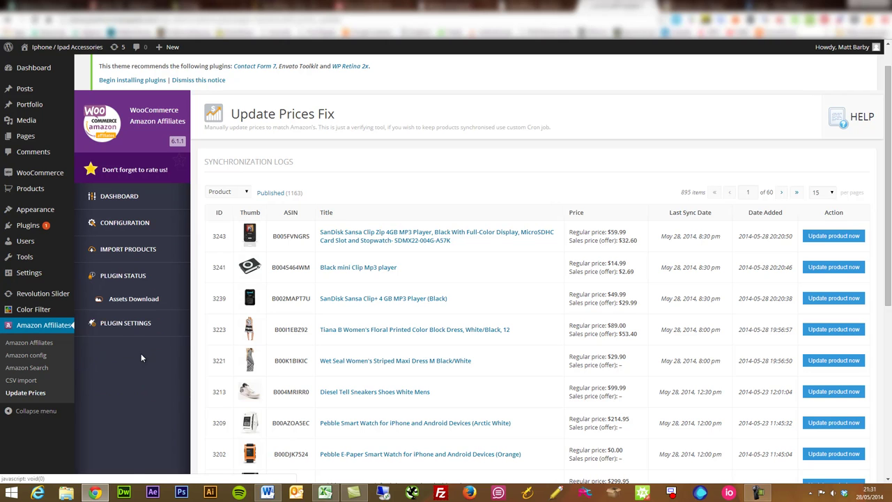
pyautogui.click(155, 303)
pyautogui.scroll(-3, 435, 344)
pyautogui.scroll(-1, 435, 344)
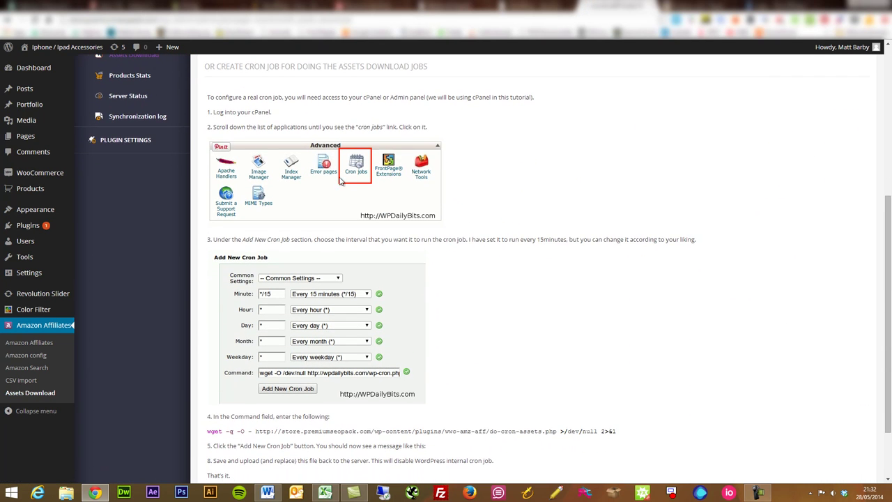
pyautogui.scroll(-2, 318, 314)
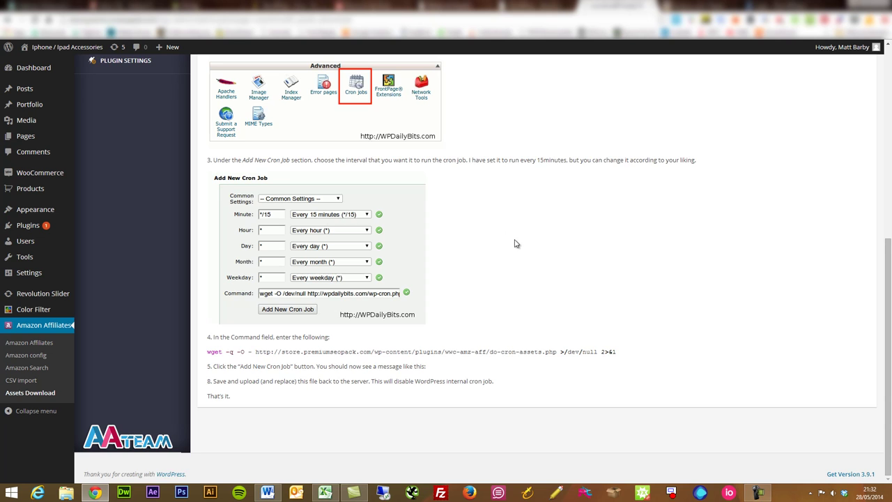
pyautogui.scroll(5, 515, 243)
pyautogui.scroll(1, 516, 244)
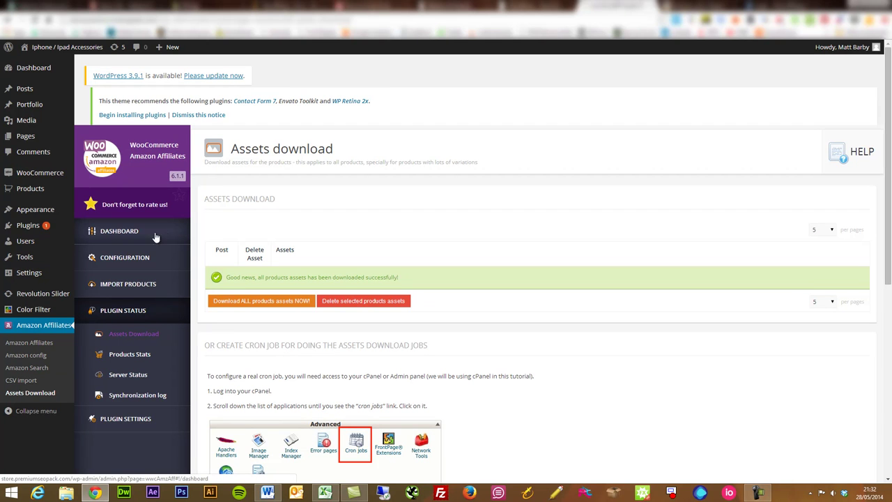
# Look over the Plugin Settings modules and open the plugin's Dashboard
pyautogui.rightClick(132, 336)
pyautogui.click(117, 415)
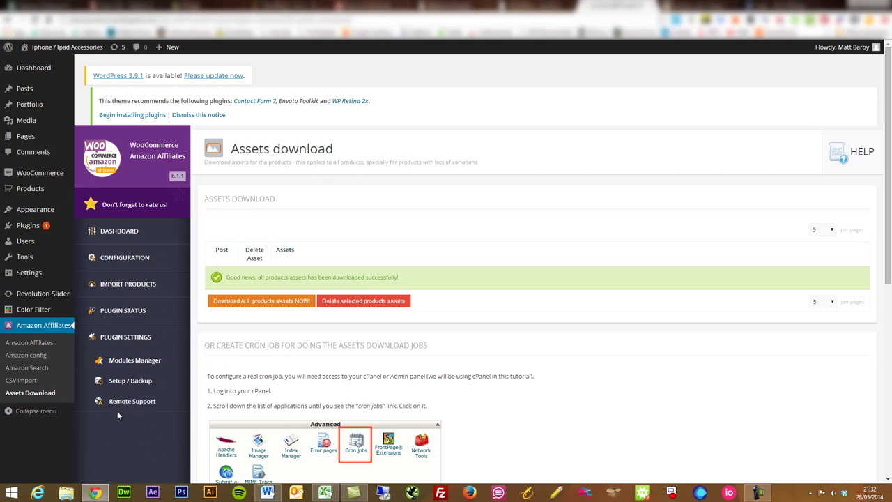
pyautogui.click(126, 257)
pyautogui.click(133, 237)
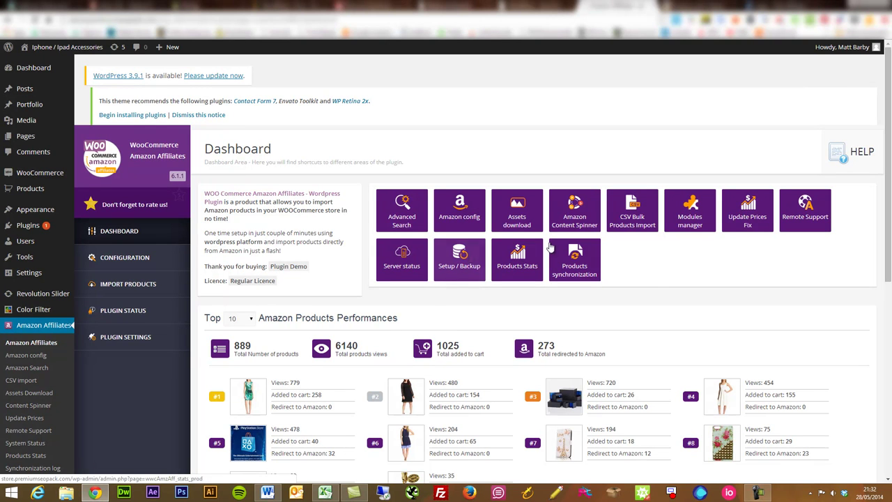
# Review the Dashboard's module shortcuts and the top 10 Amazon products' views, added-to-cart and redirect statistics
pyautogui.scroll(-1, 886, 246)
pyautogui.moveTo(885, 245); pyautogui.dragTo(883, 254)
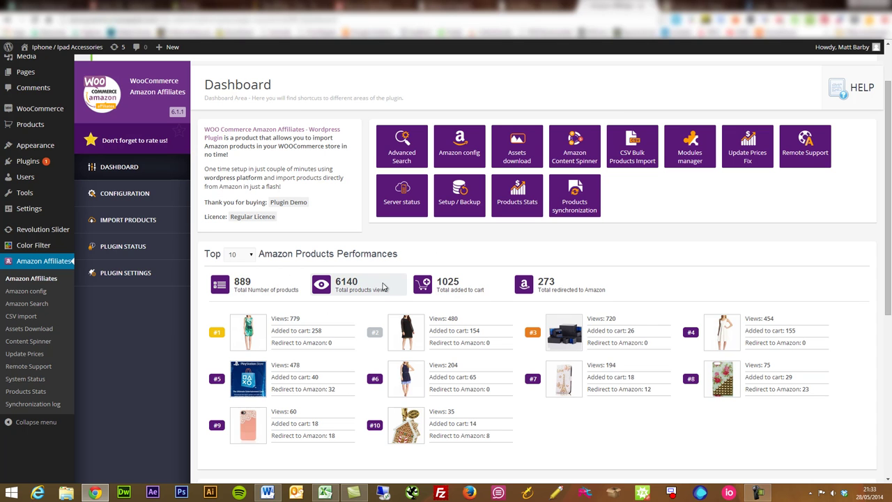
pyautogui.scroll(-1, 361, 365)
pyautogui.scroll(-2, 361, 365)
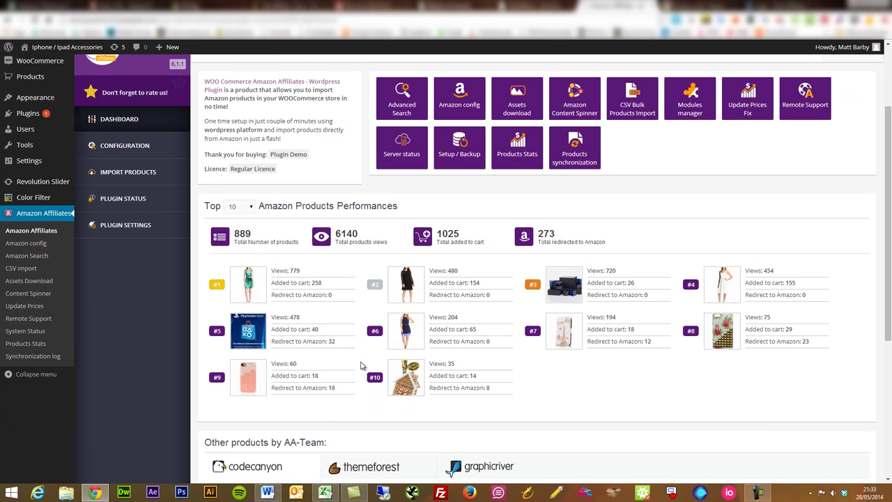
pyautogui.scroll(1, 361, 365)
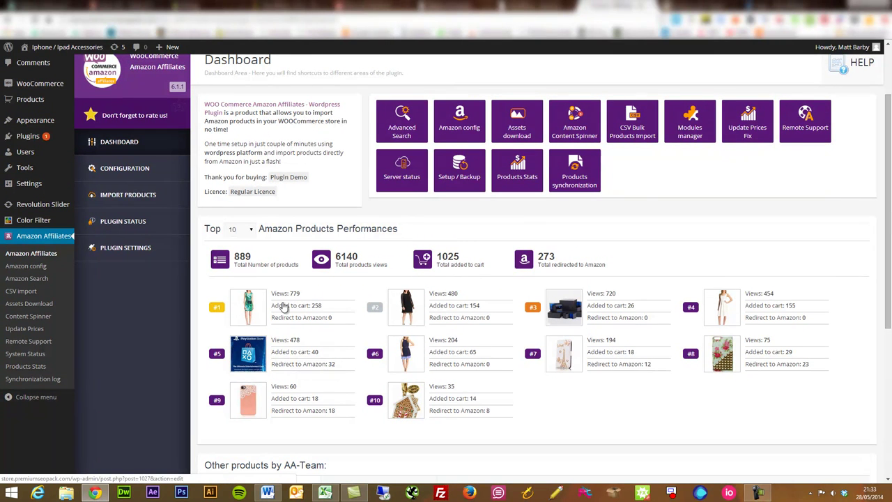
pyautogui.rightClick(407, 367)
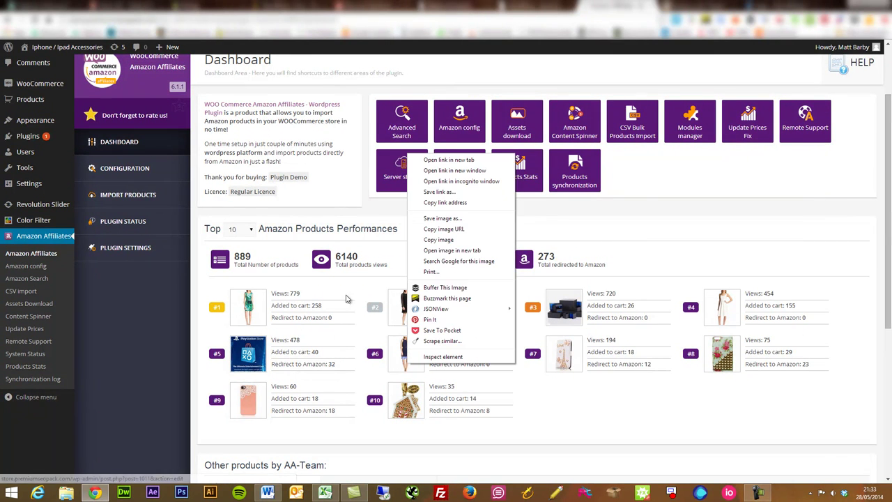
pyautogui.click(375, 212)
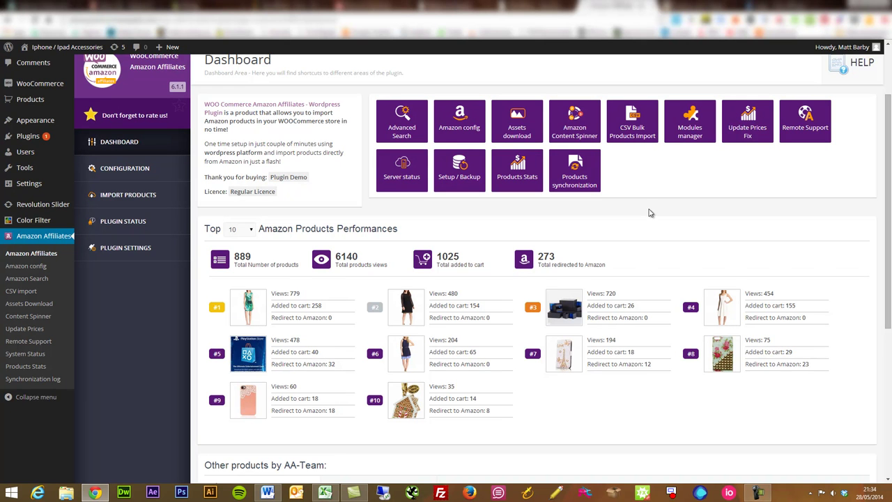
pyautogui.scroll(1, 889, 196)
pyautogui.moveTo(889, 196); pyautogui.dragTo(889, 194)
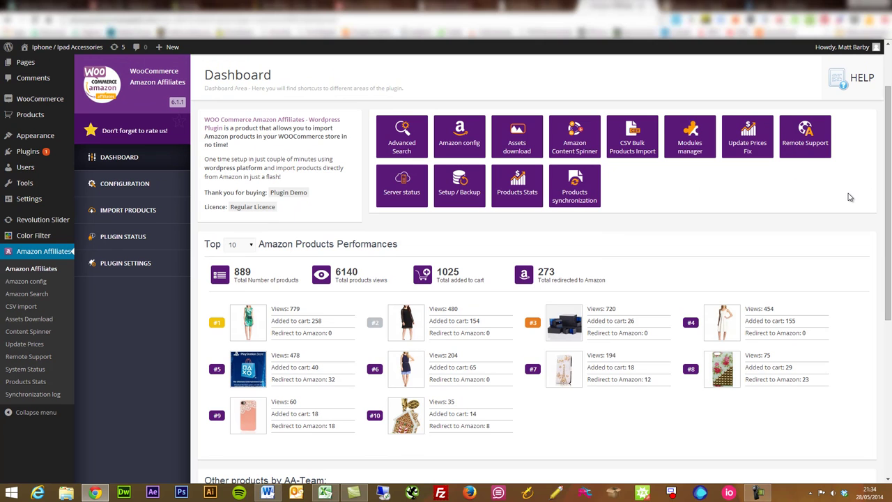